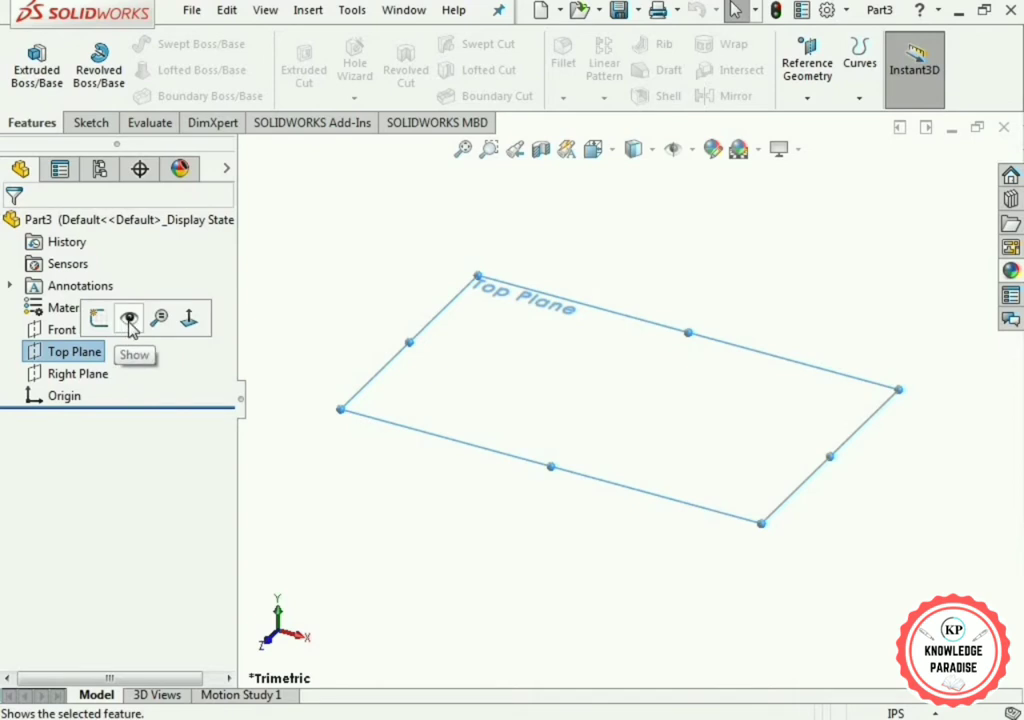
- Show the Top Plane and create a reference plane offset 0.5 in from it
{"action": "left_click", "coordinate": [130, 320]}
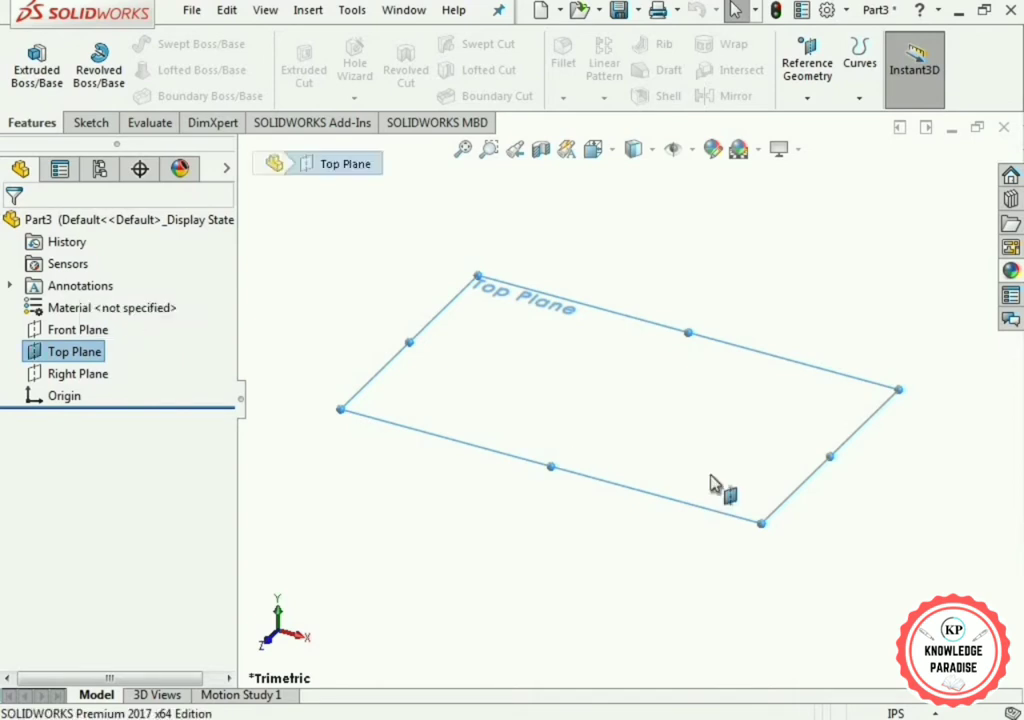
{"action": "left_click", "coordinate": [713, 487]}
{"action": "middle_click_drag", "start_coordinate": [713, 487], "coordinate": [716, 189]}
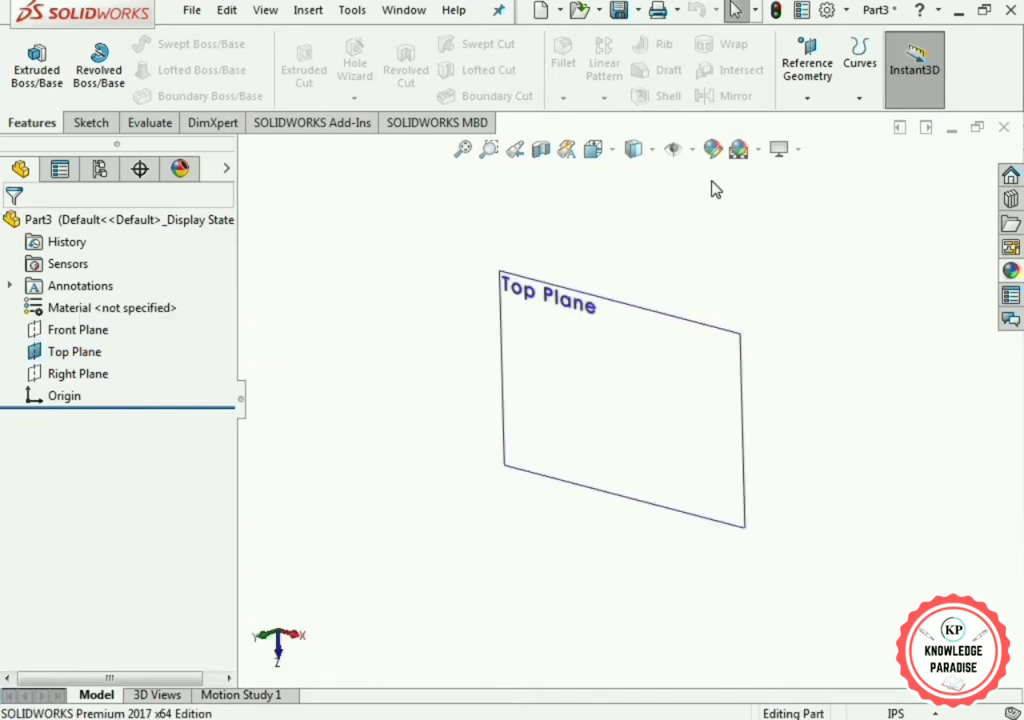
{"action": "left_click", "coordinate": [810, 99]}
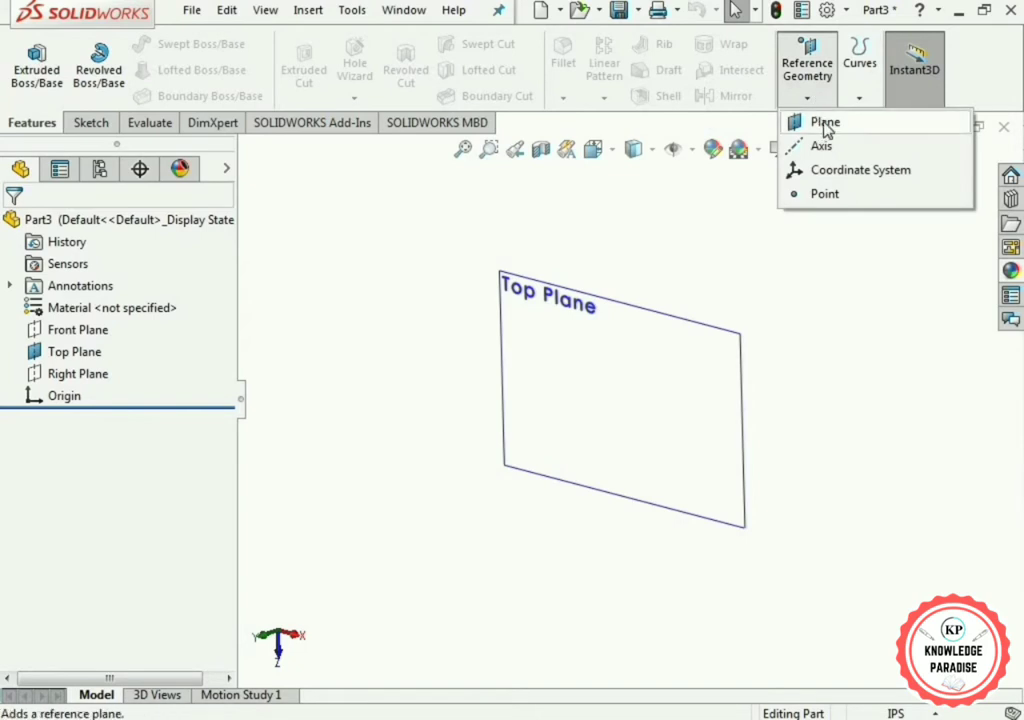
{"action": "left_click", "coordinate": [825, 123]}
{"action": "left_click", "coordinate": [571, 297]}
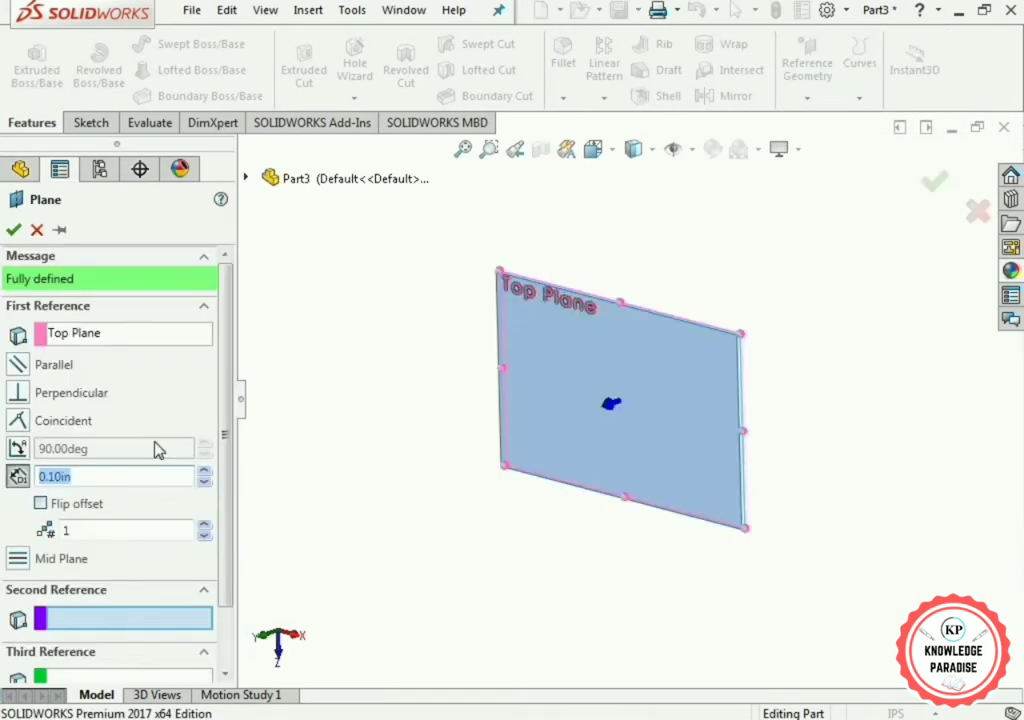
{"action": "left_click", "coordinate": [66, 477]}
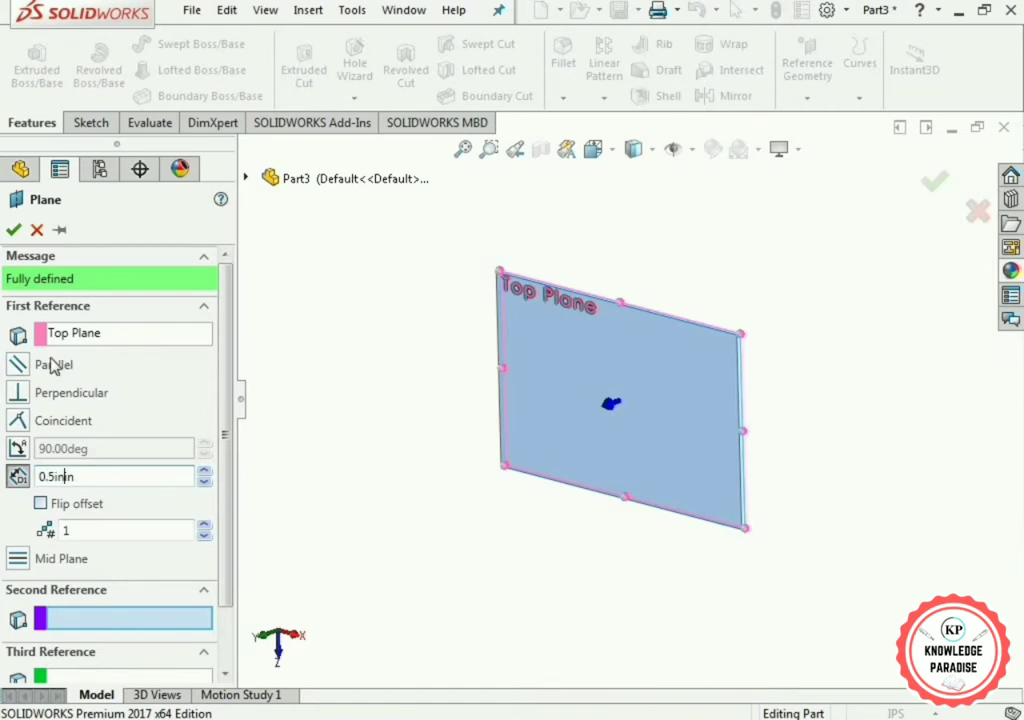
{"action": "left_click", "coordinate": [14, 229]}
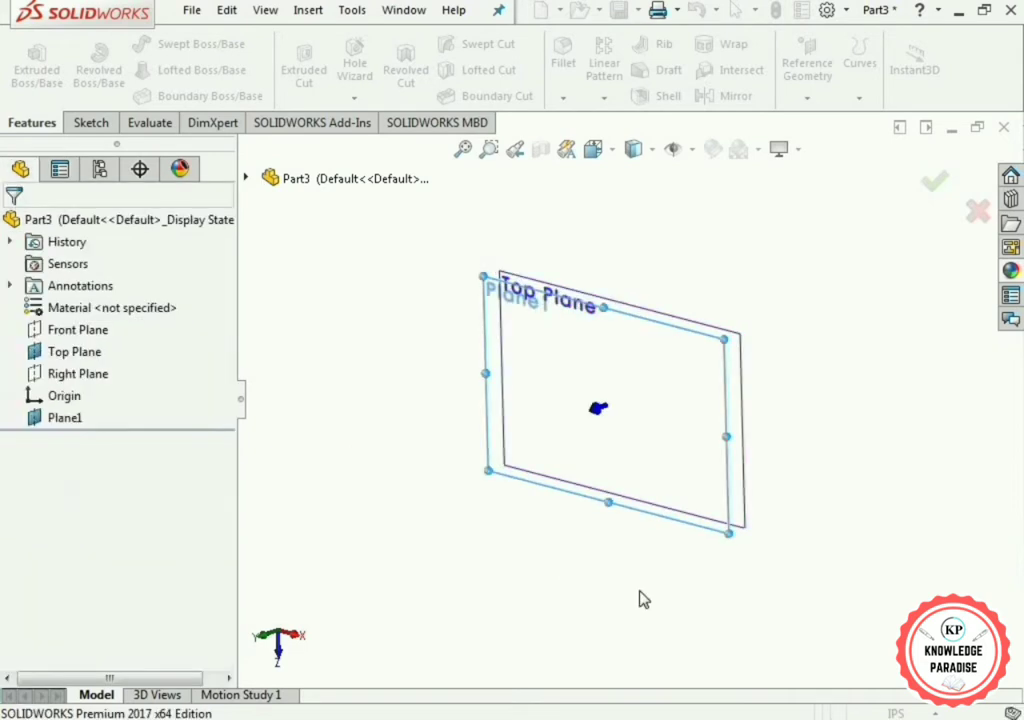
- Create a second reference plane parallel to Plane1, offset on the side away from the Top Plane
{"action": "middle_click_drag", "start_coordinate": [643, 598], "coordinate": [632, 370]}
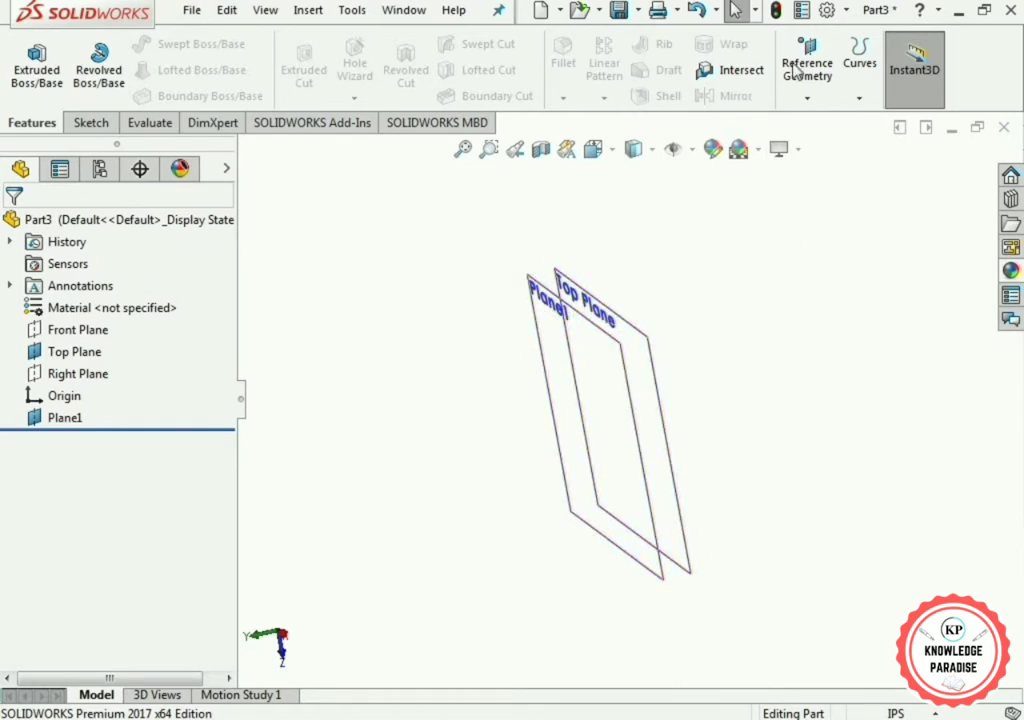
{"action": "left_click", "coordinate": [807, 99]}
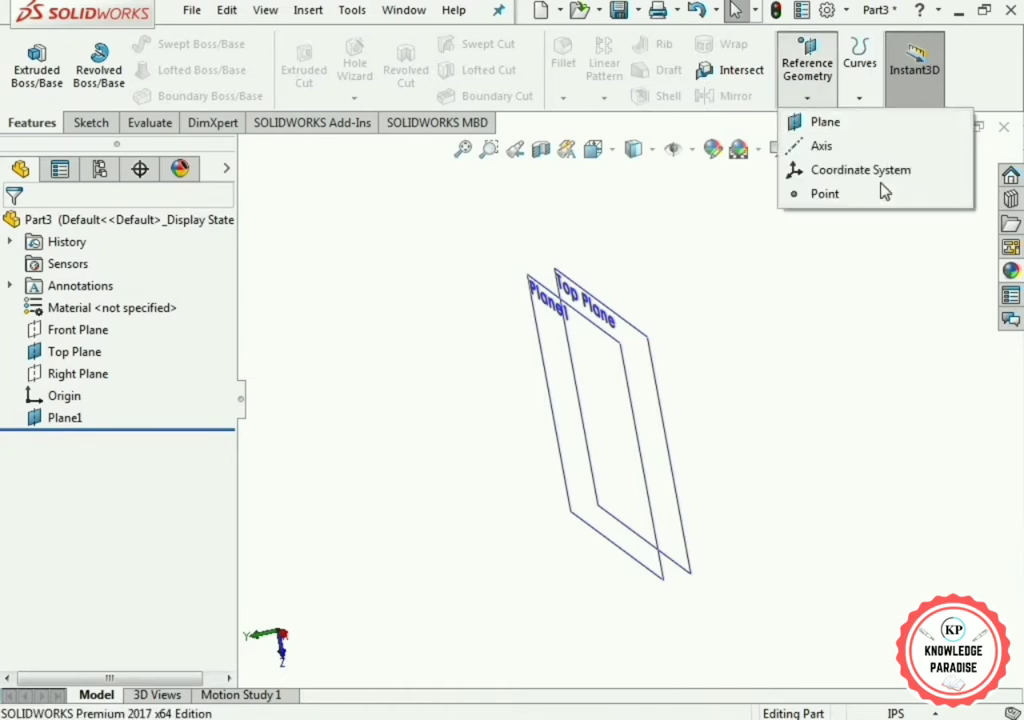
{"action": "left_click", "coordinate": [874, 130]}
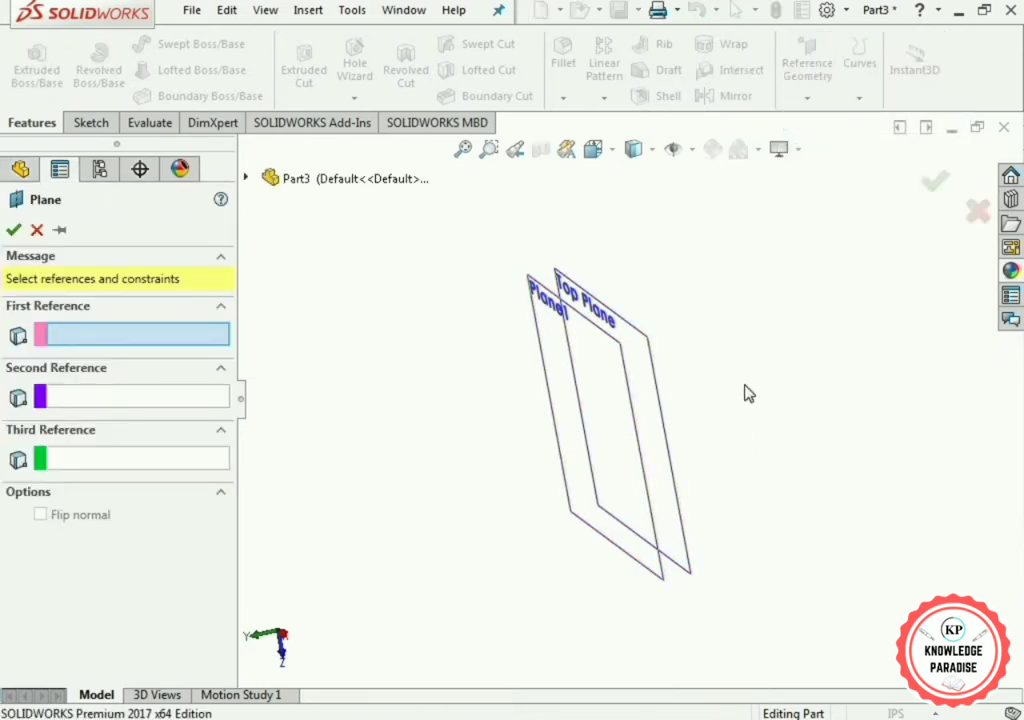
{"action": "left_click", "coordinate": [543, 295]}
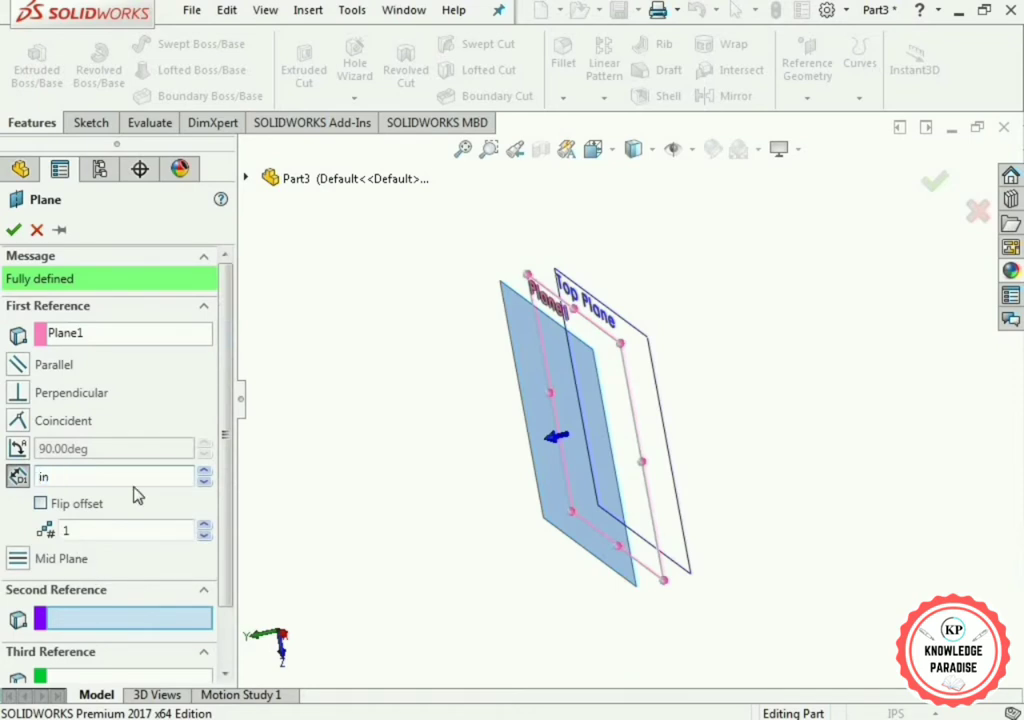
{"action": "left_click", "coordinate": [13, 230]}
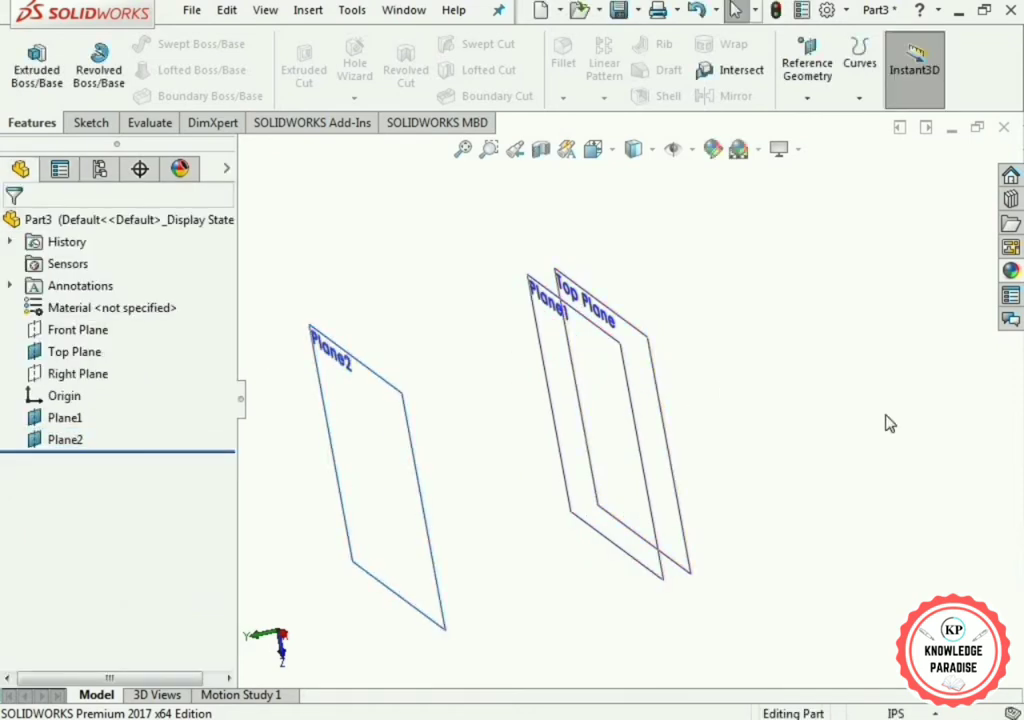
- Sketch a circle about 2.86 in in diameter on Plane1, centred on the origin
{"action": "middle_click_drag", "start_coordinate": [889, 423], "coordinate": [798, 393]}
{"action": "middle_click_drag", "start_coordinate": [825, 434], "coordinate": [578, 438]}
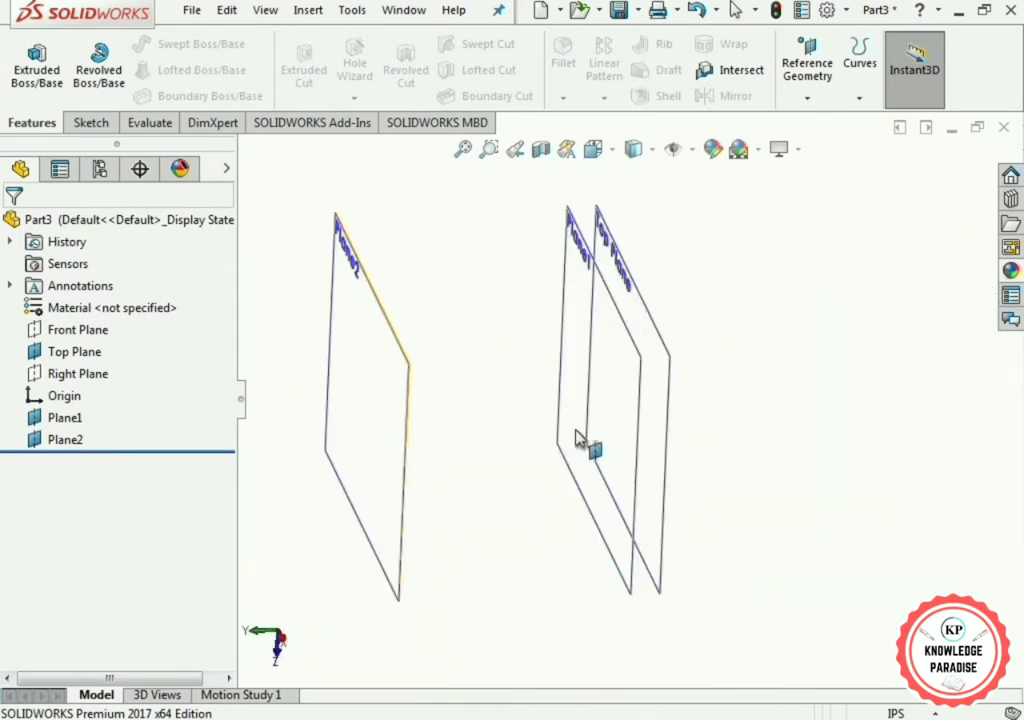
{"action": "middle_click_drag", "start_coordinate": [770, 290], "coordinate": [512, 234]}
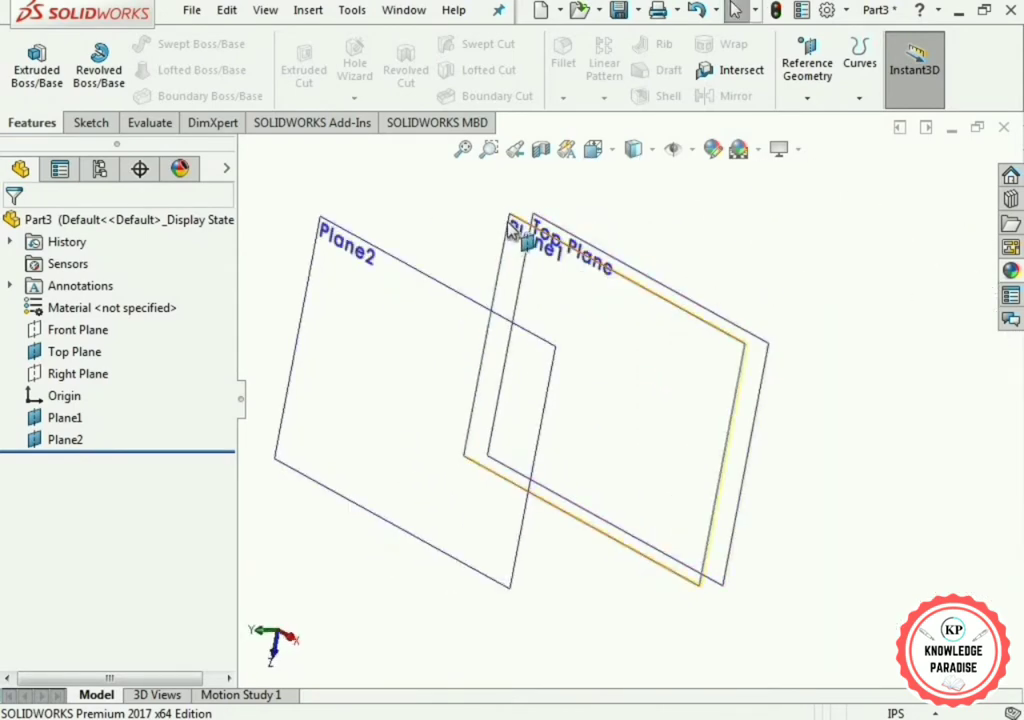
{"action": "left_click", "coordinate": [511, 232]}
{"action": "left_click", "coordinate": [593, 163]}
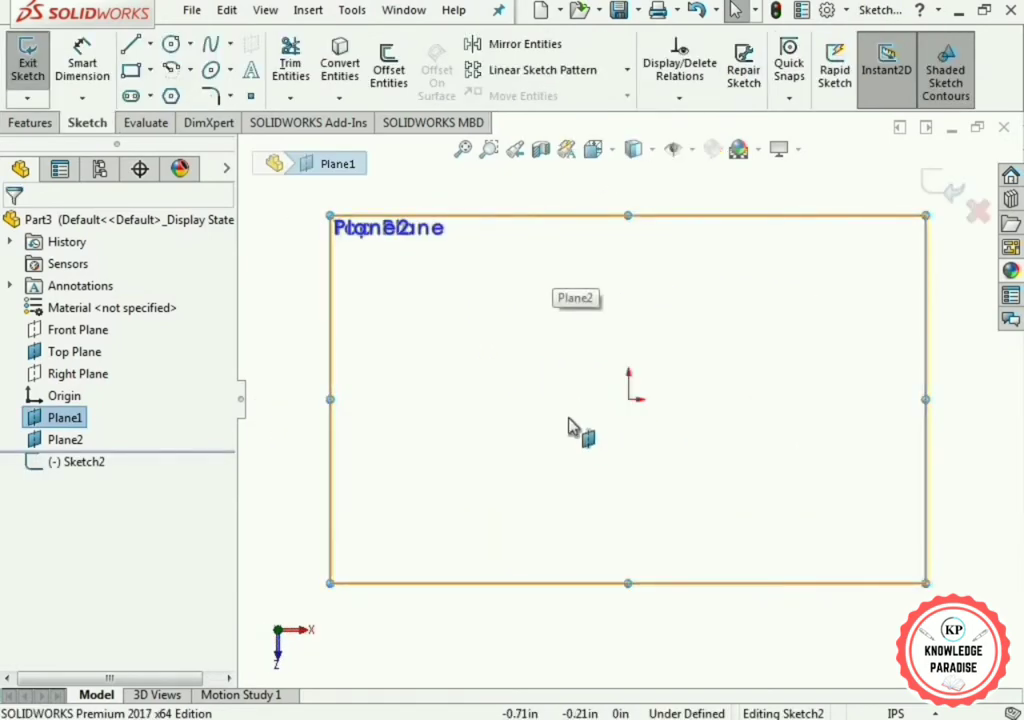
{"action": "left_click", "coordinate": [176, 45]}
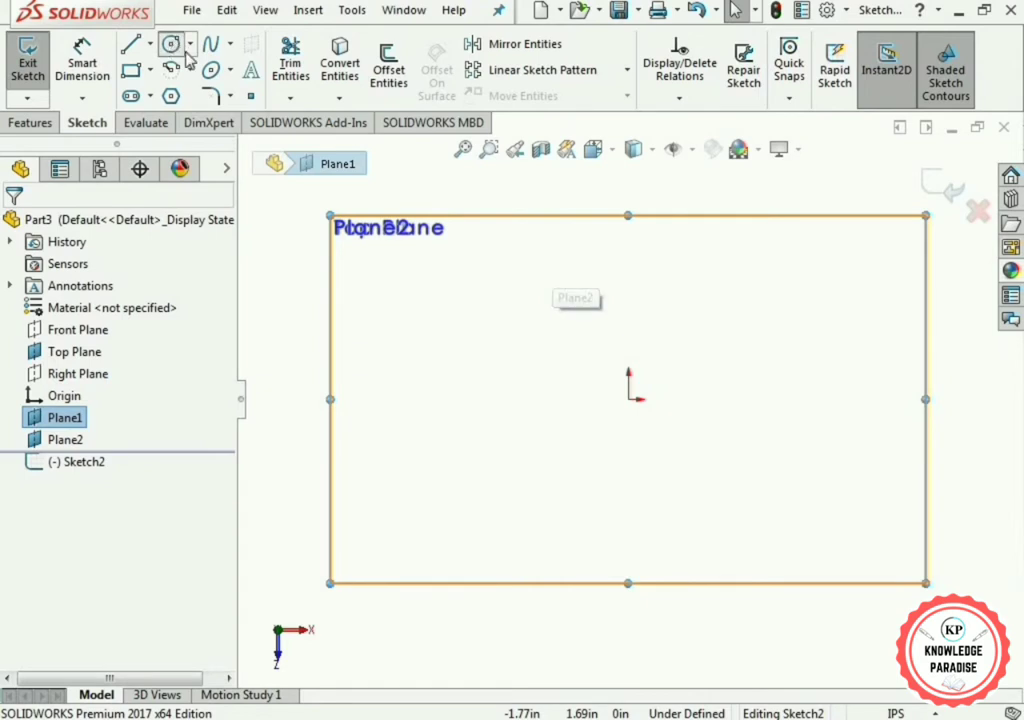
{"action": "left_click_drag", "start_coordinate": [628, 399], "coordinate": [746, 367]}
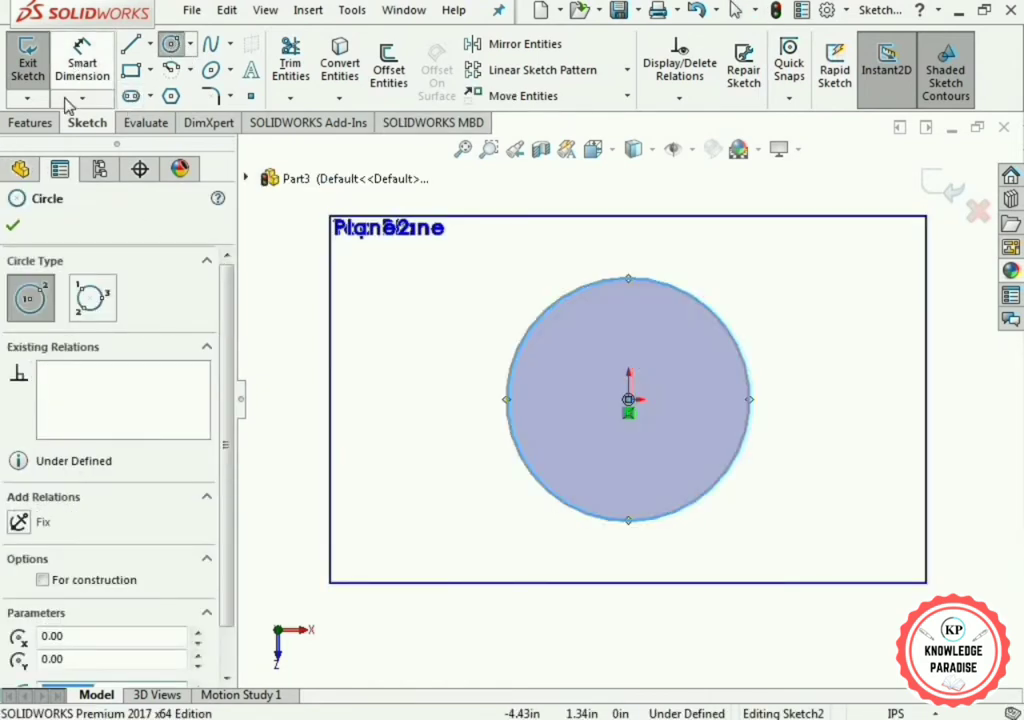
{"action": "left_click", "coordinate": [13, 225]}
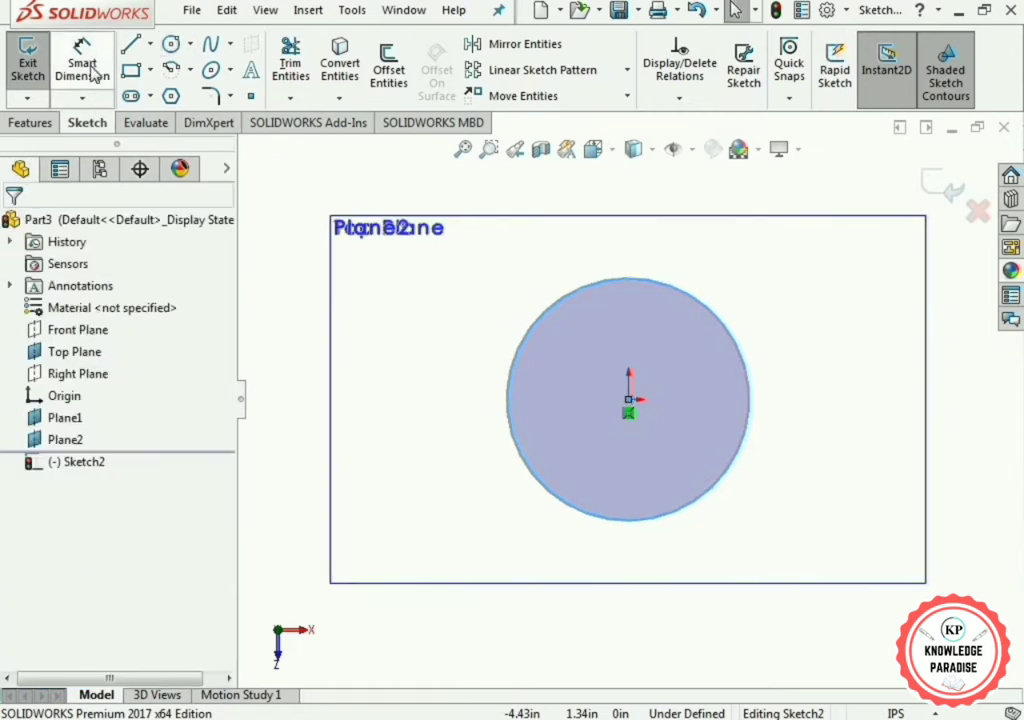
- Dimension the Plane1 circle's diameter as 0.5 in and exit the sketch
{"action": "left_click", "coordinate": [91, 70]}
{"action": "left_click", "coordinate": [555, 302]}
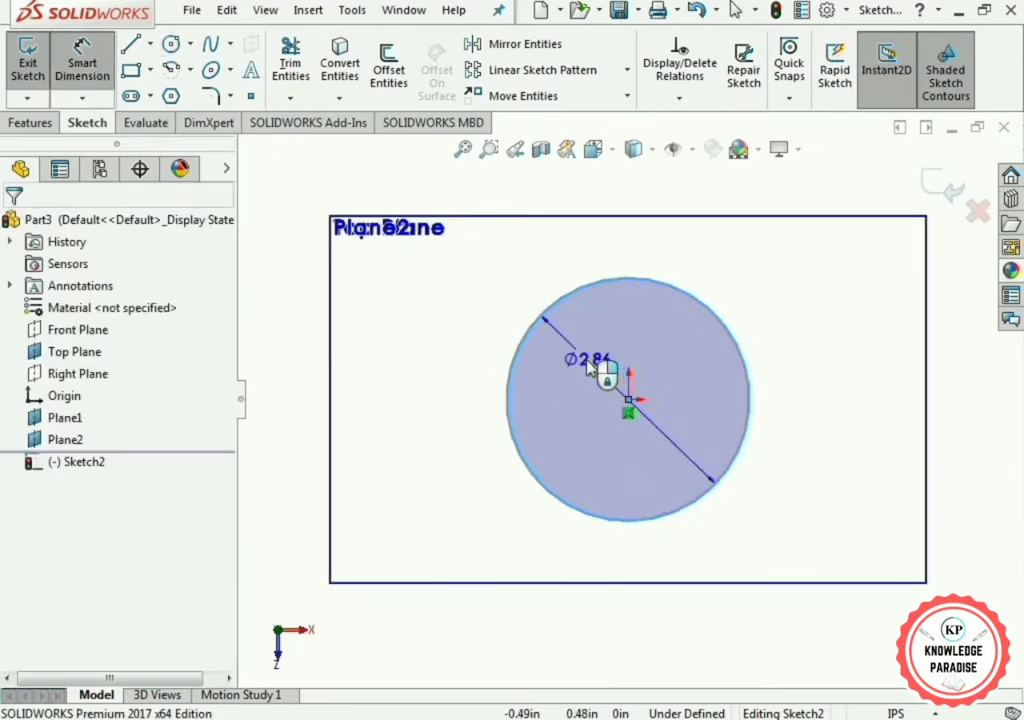
{"action": "left_click", "coordinate": [595, 368]}
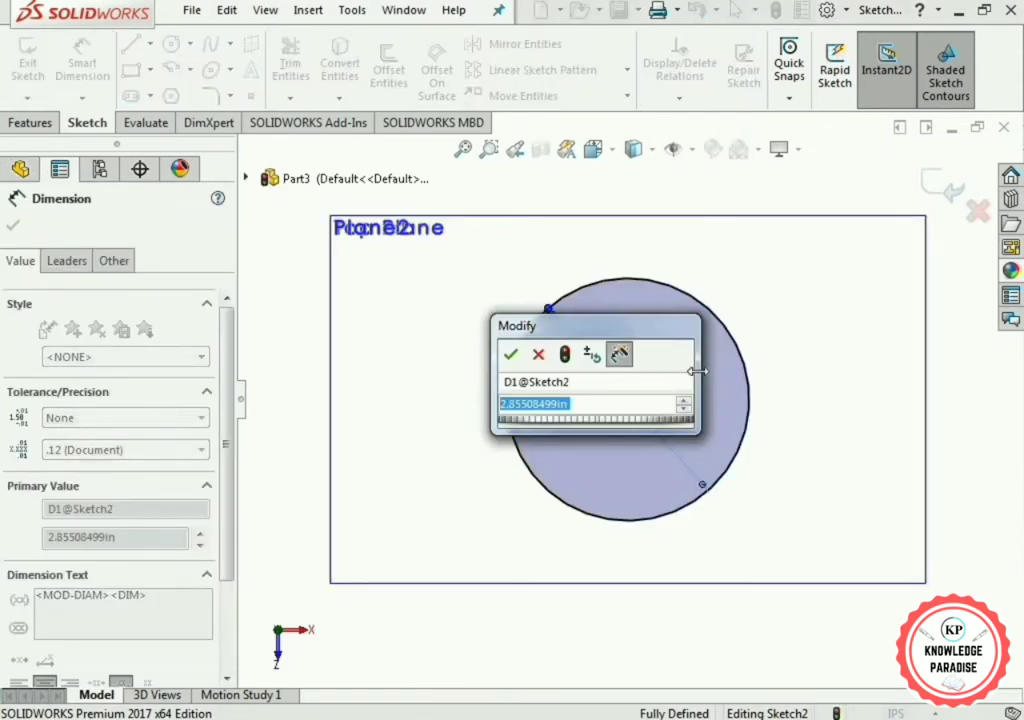
{"action": "key", "text": "BackSpace"}
{"action": "type", "text": "0."}
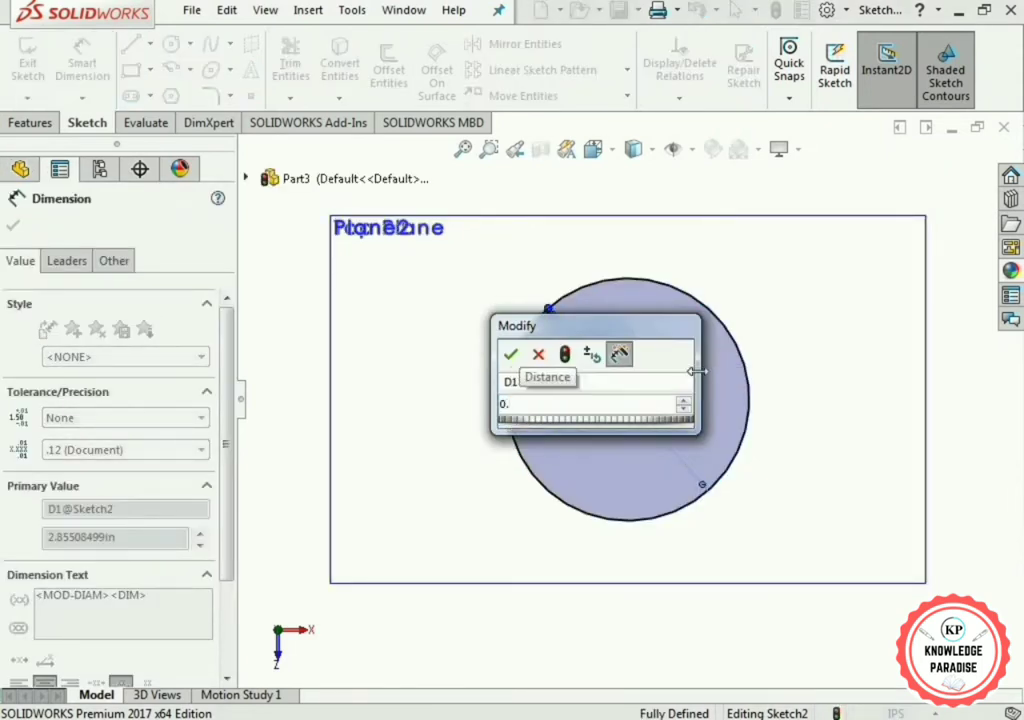
{"action": "type", "text": "5"}
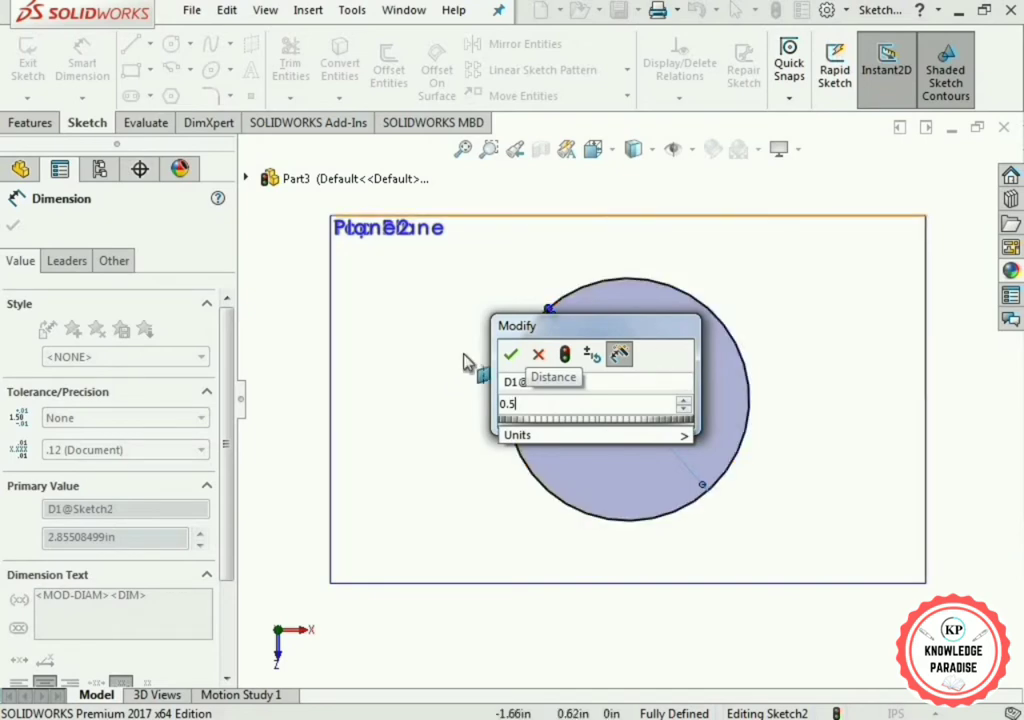
{"action": "left_click", "coordinate": [510, 354]}
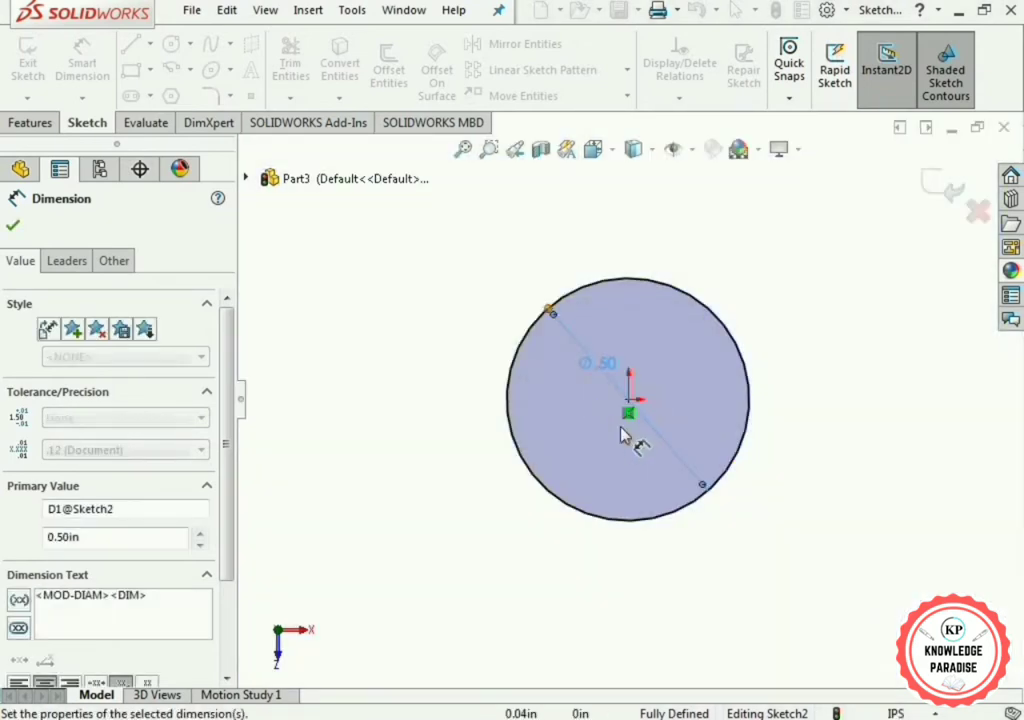
{"action": "left_click", "coordinate": [952, 190]}
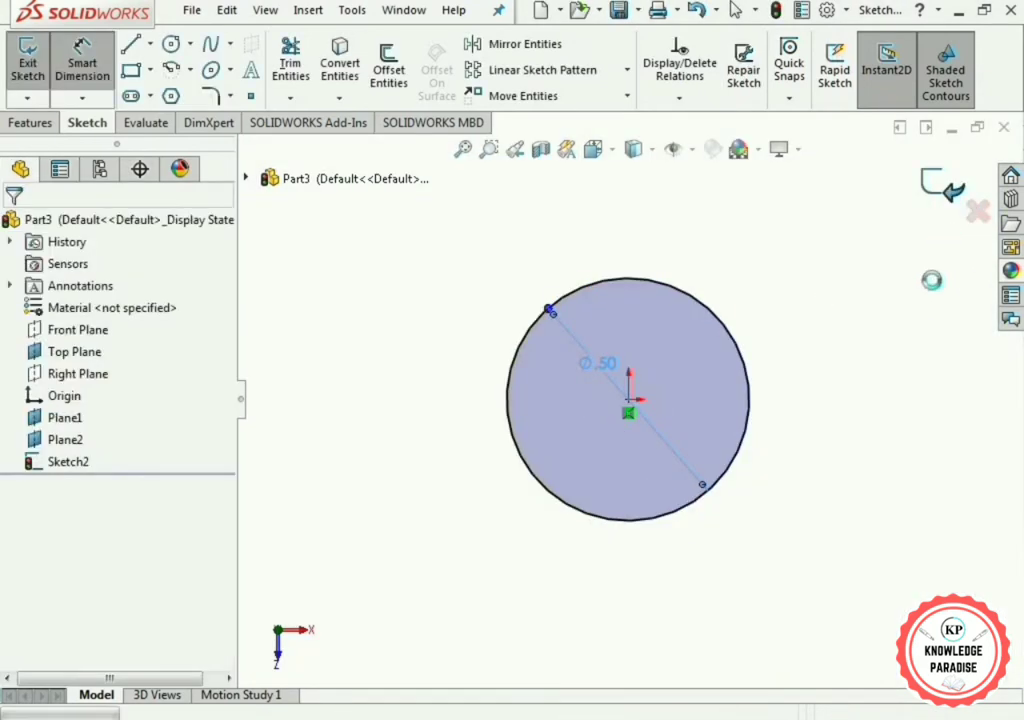
- Sketch a circle with a radius of about 0.25 in on Plane2, centred on the origin and matching the Plane1 circle
{"action": "mouse_move", "coordinate": [837, 514]}
{"action": "middle_mouse_down"}
{"action": "mouse_move", "coordinate": [811, 507]}
{"action": "mouse_move", "coordinate": [770, 531]}
{"action": "mouse_move", "coordinate": [725, 517]}
{"action": "mouse_move", "coordinate": [670, 574]}
{"action": "mouse_move", "coordinate": [665, 514]}
{"action": "mouse_move", "coordinate": [710, 492]}
{"action": "mouse_move", "coordinate": [693, 441]}
{"action": "mouse_move", "coordinate": [642, 448]}
{"action": "mouse_move", "coordinate": [578, 387]}
{"action": "mouse_move", "coordinate": [512, 437]}
{"action": "mouse_move", "coordinate": [340, 488]}
{"action": "middle_mouse_up"}
{"action": "scroll", "coordinate": [770, 531], "scroll_direction": "down", "scroll_amount": 3}
{"action": "left_click", "coordinate": [268, 476]}
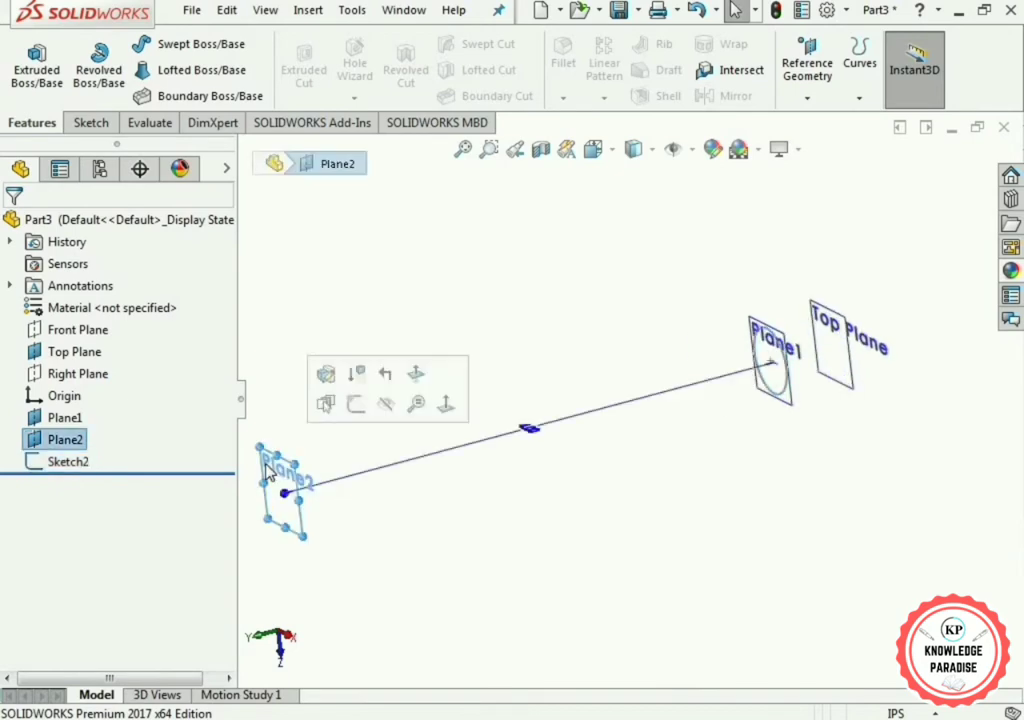
{"action": "left_click", "coordinate": [354, 405]}
{"action": "left_click", "coordinate": [613, 150]}
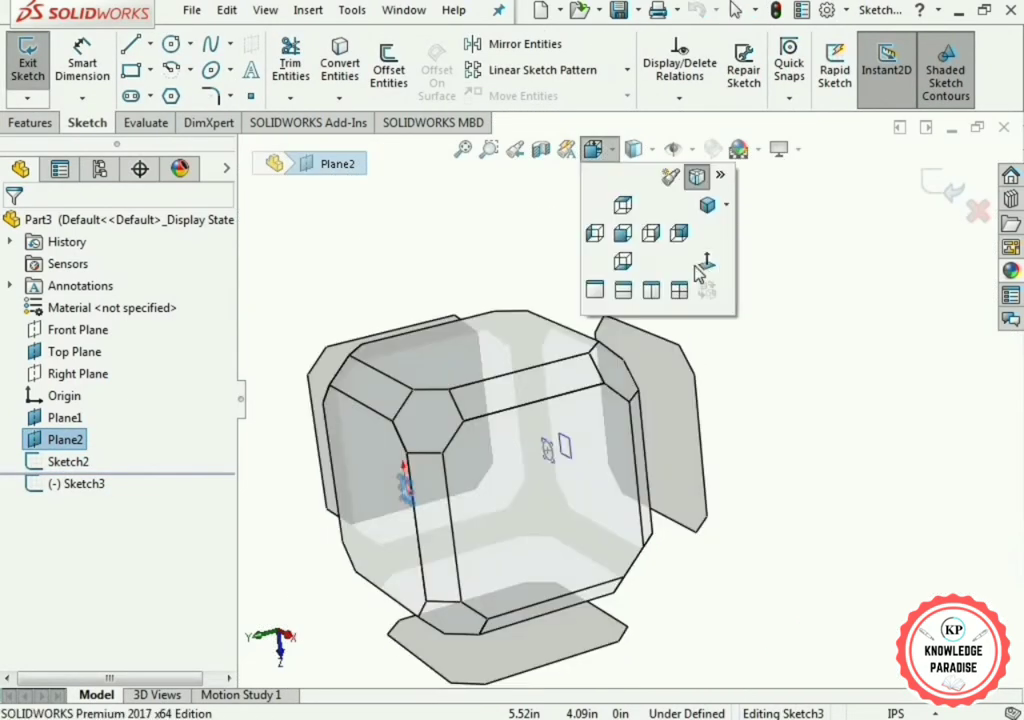
{"action": "left_click", "coordinate": [697, 112]}
{"action": "left_click", "coordinate": [172, 45]}
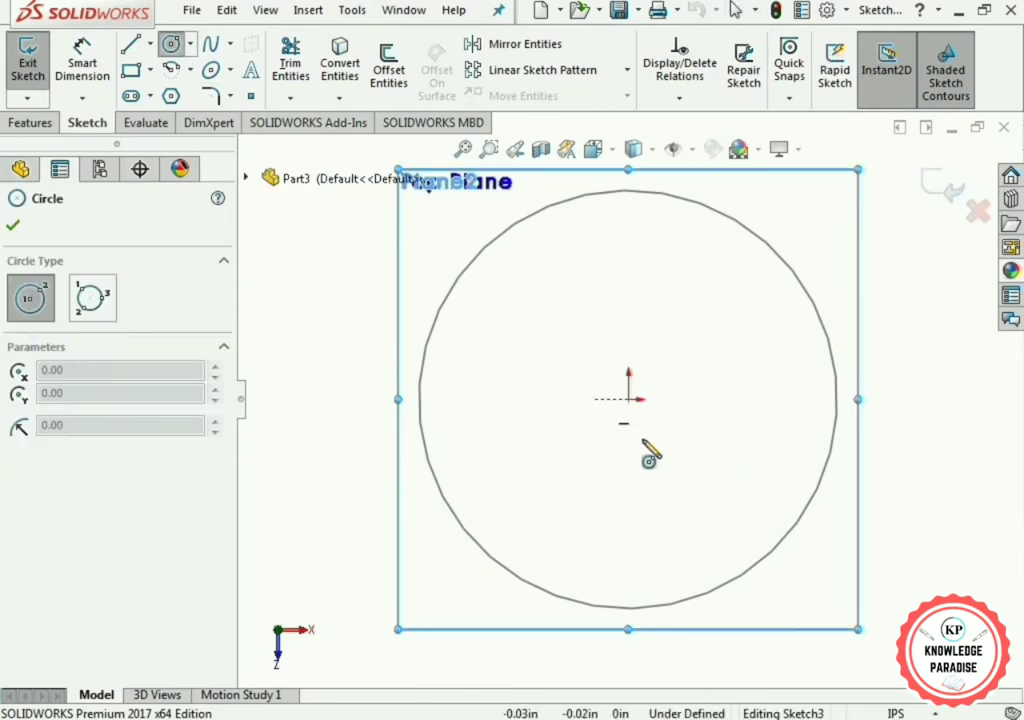
{"action": "left_click", "coordinate": [628, 398]}
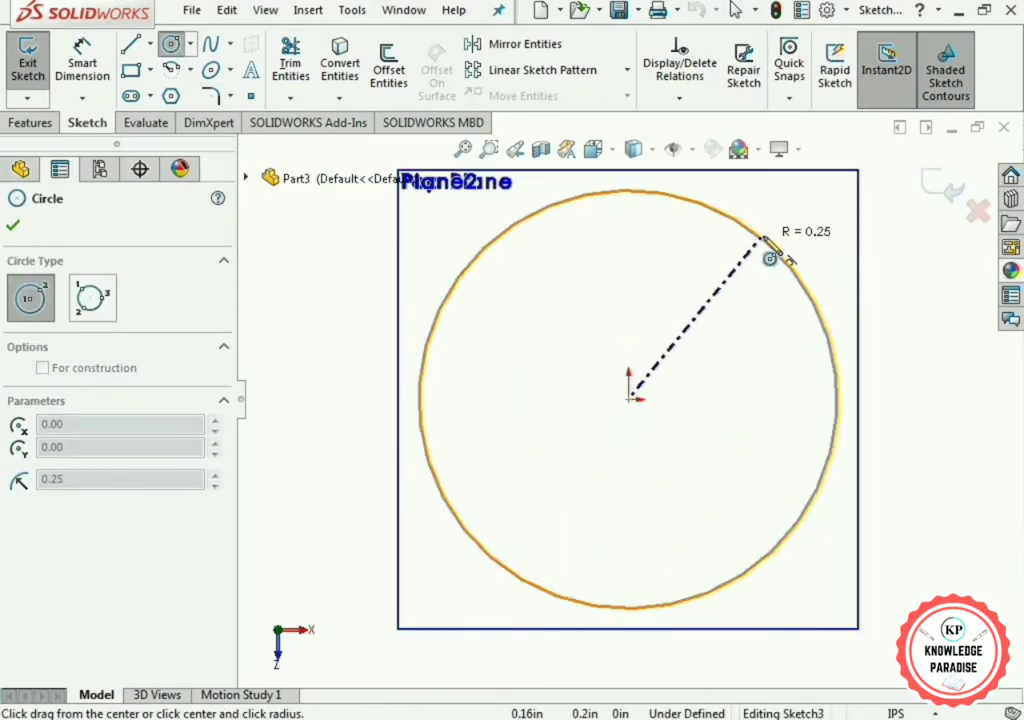
{"action": "left_click", "coordinate": [770, 258]}
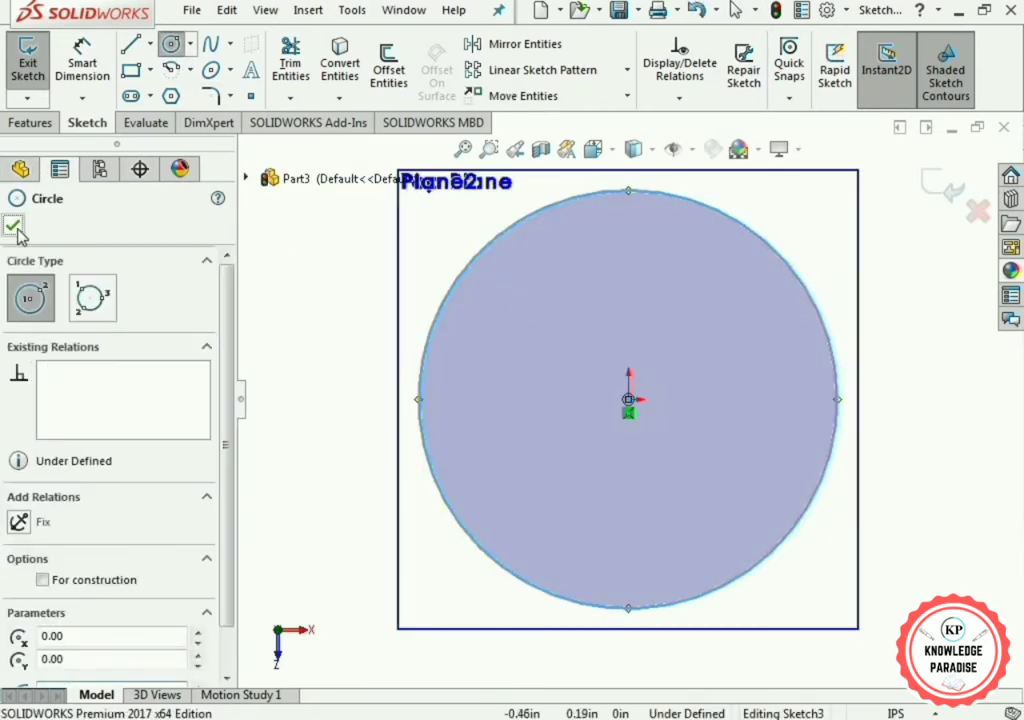
{"action": "left_click", "coordinate": [13, 226]}
- Dimension the Plane2 circle's diameter as 0.50 in and exit the sketch
{"action": "left_click", "coordinate": [82, 62]}
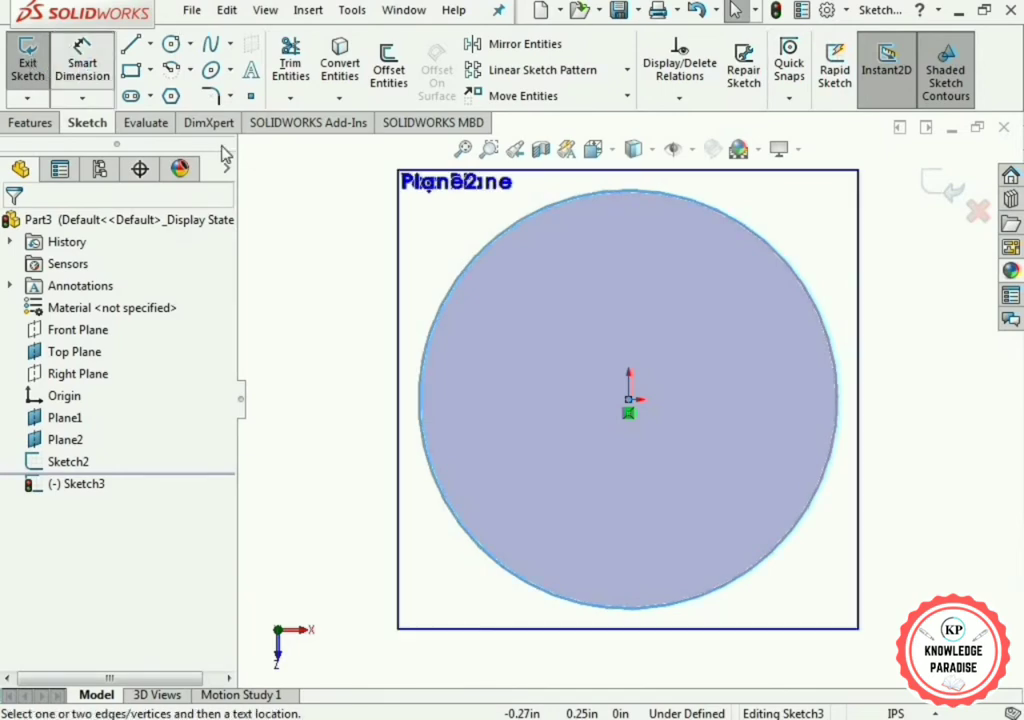
{"action": "left_click", "coordinate": [510, 232]}
{"action": "left_click", "coordinate": [576, 330]}
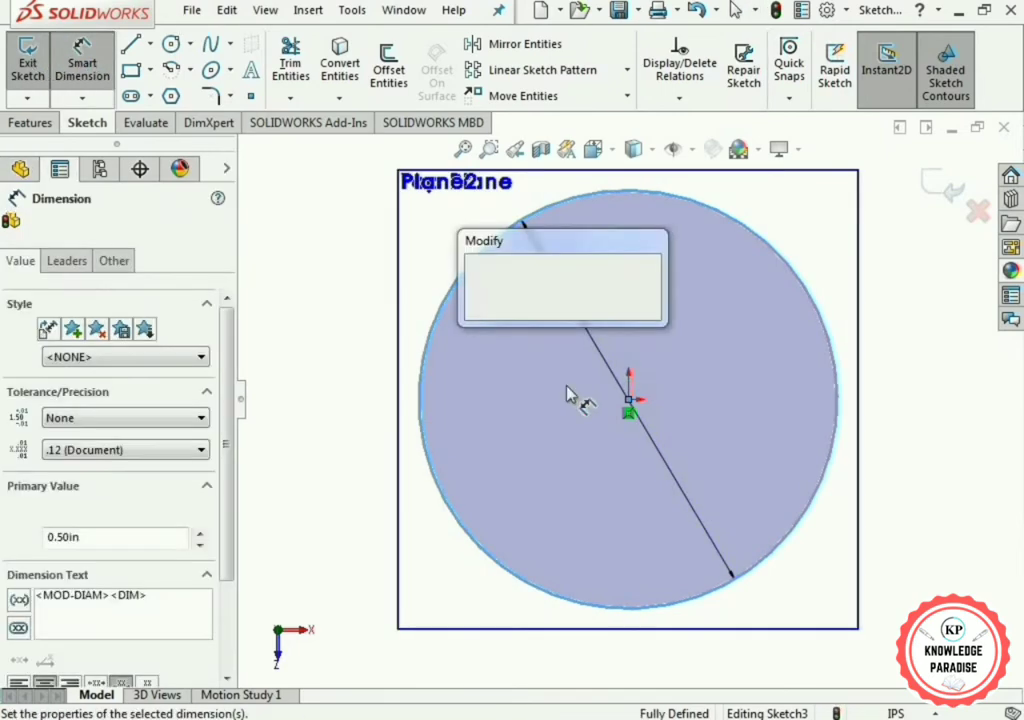
{"action": "key", "text": "Return"}
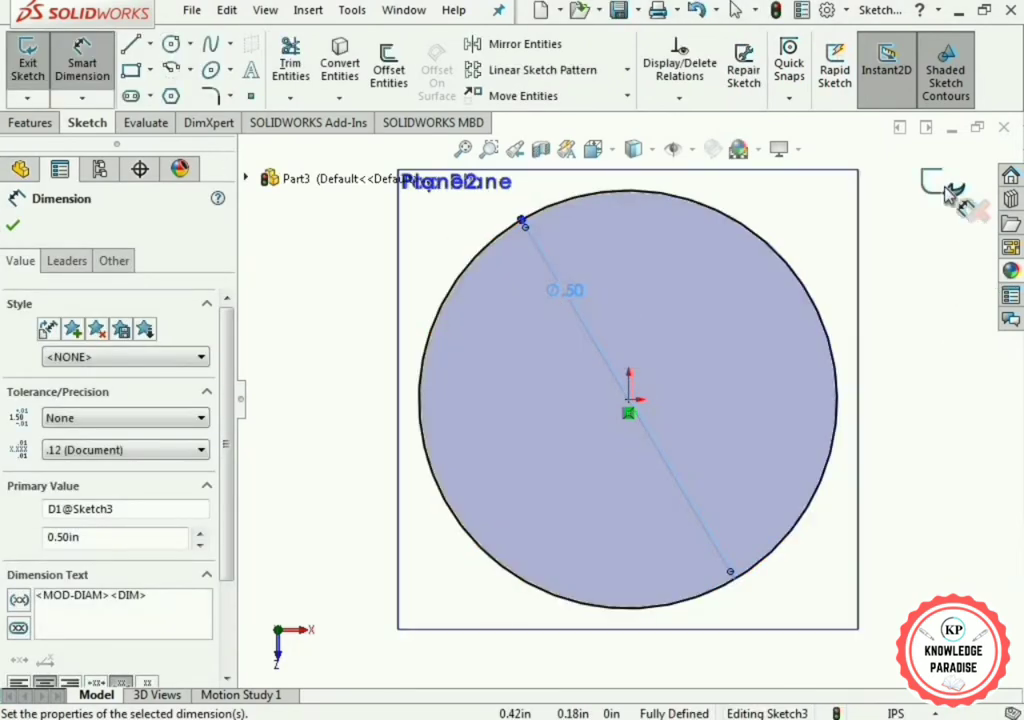
{"action": "left_click", "coordinate": [950, 190]}
- Sketch a circle with a radius of about 0.015 in on the Top Plane, centred on the origin
{"action": "mouse_move", "coordinate": [955, 389]}
{"action": "middle_mouse_down"}
{"action": "mouse_move", "coordinate": [860, 347]}
{"action": "mouse_move", "coordinate": [810, 365]}
{"action": "middle_mouse_up"}
{"action": "middle_click_drag", "start_coordinate": [679, 361], "coordinate": [671, 361]}
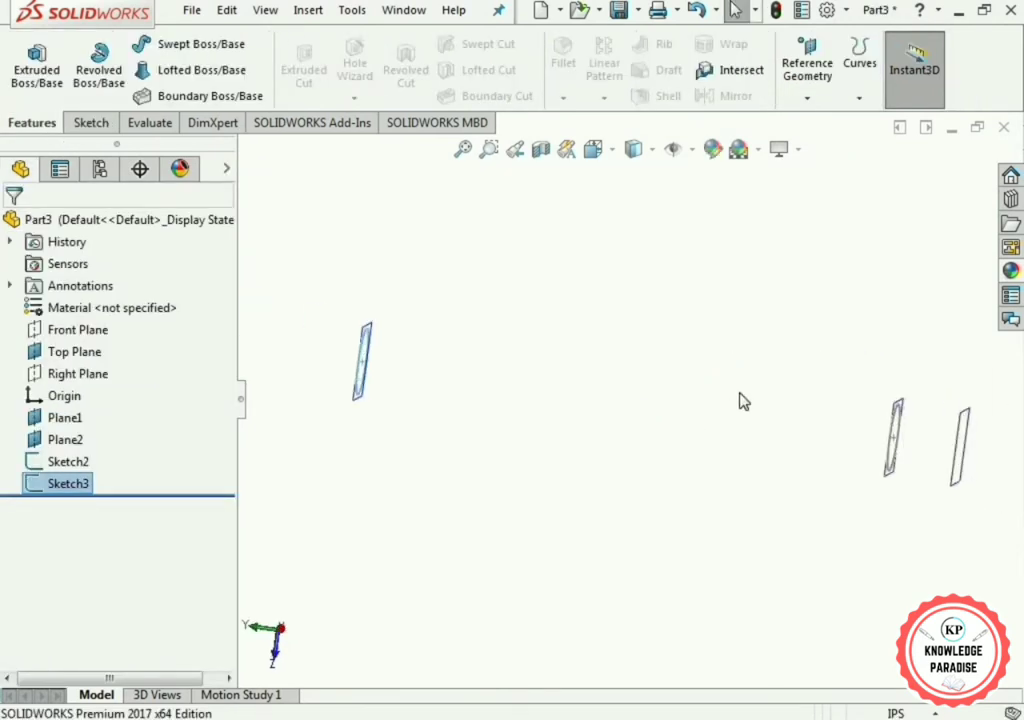
{"action": "mouse_move", "coordinate": [743, 401]}
{"action": "middle_mouse_down"}
{"action": "mouse_move", "coordinate": [715, 338]}
{"action": "mouse_move", "coordinate": [926, 373]}
{"action": "mouse_move", "coordinate": [992, 480]}
{"action": "mouse_move", "coordinate": [983, 462]}
{"action": "mouse_move", "coordinate": [930, 464]}
{"action": "middle_mouse_up"}
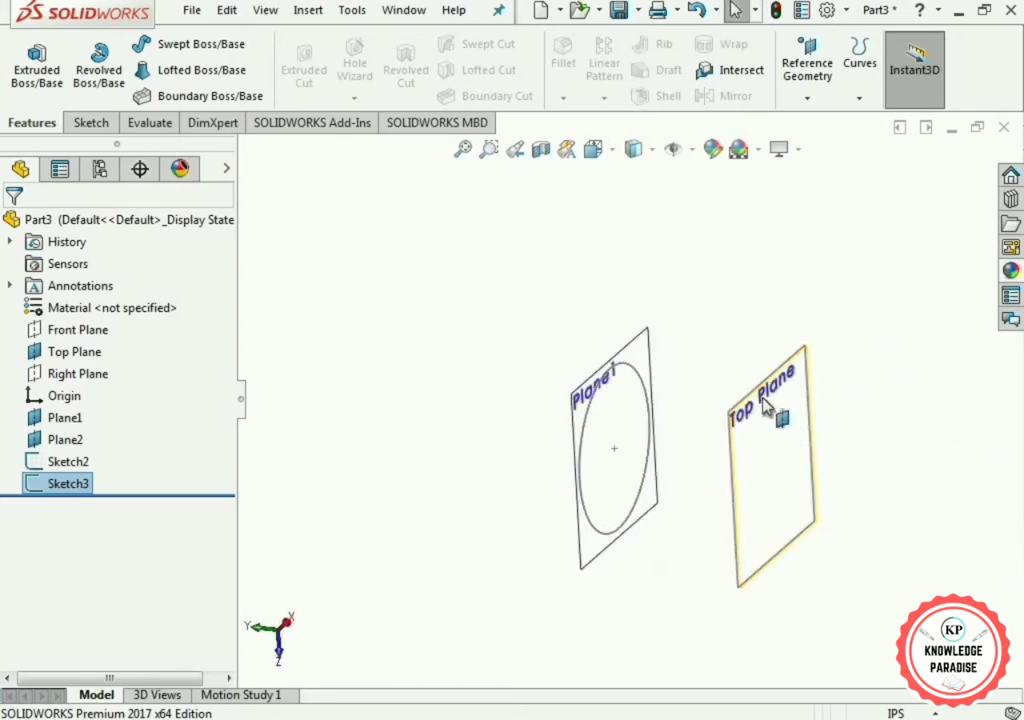
{"action": "left_click", "coordinate": [778, 412]}
{"action": "left_click", "coordinate": [850, 338]}
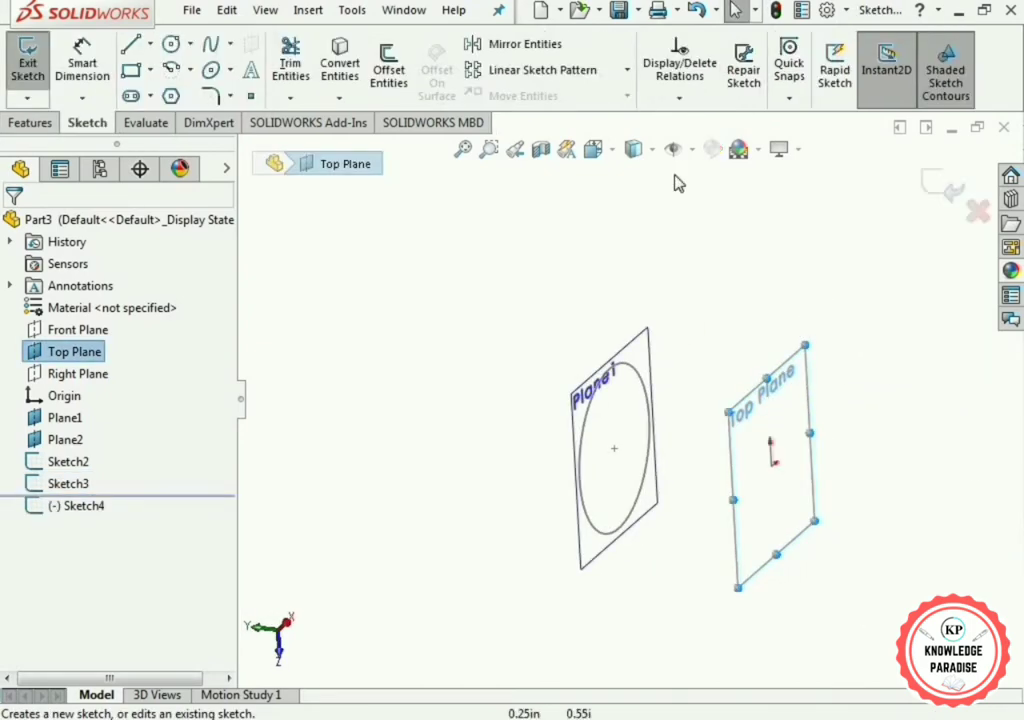
{"action": "left_click", "coordinate": [594, 150]}
{"action": "left_click", "coordinate": [710, 265]}
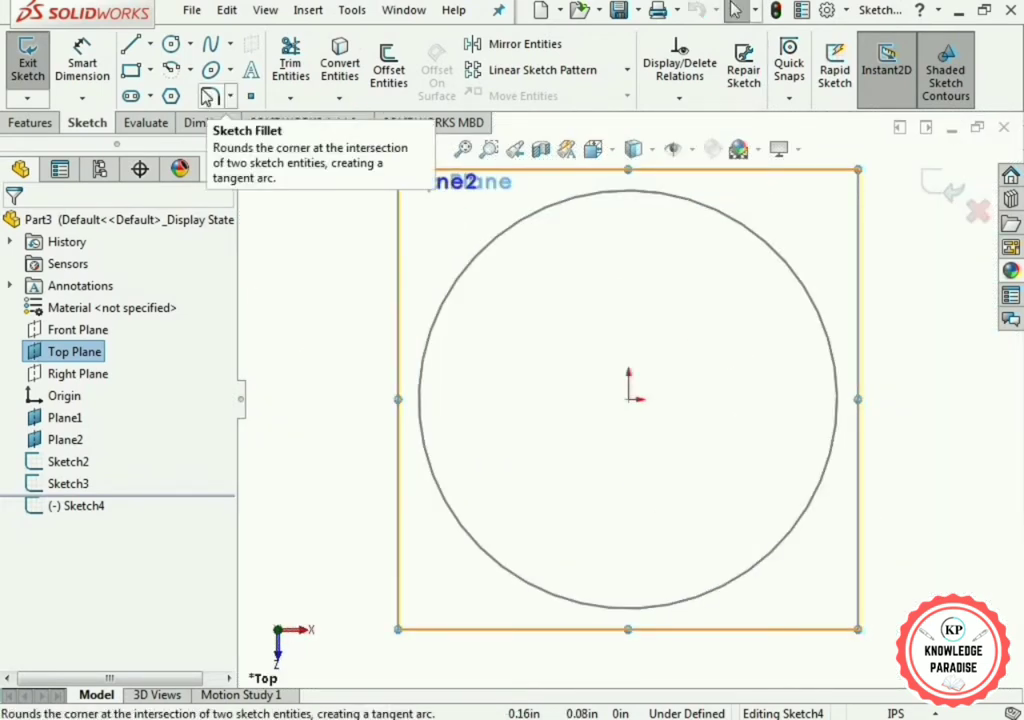
{"action": "left_click", "coordinate": [171, 44]}
{"action": "scroll", "coordinate": [635, 400], "scroll_direction": "down", "scroll_amount": 2}
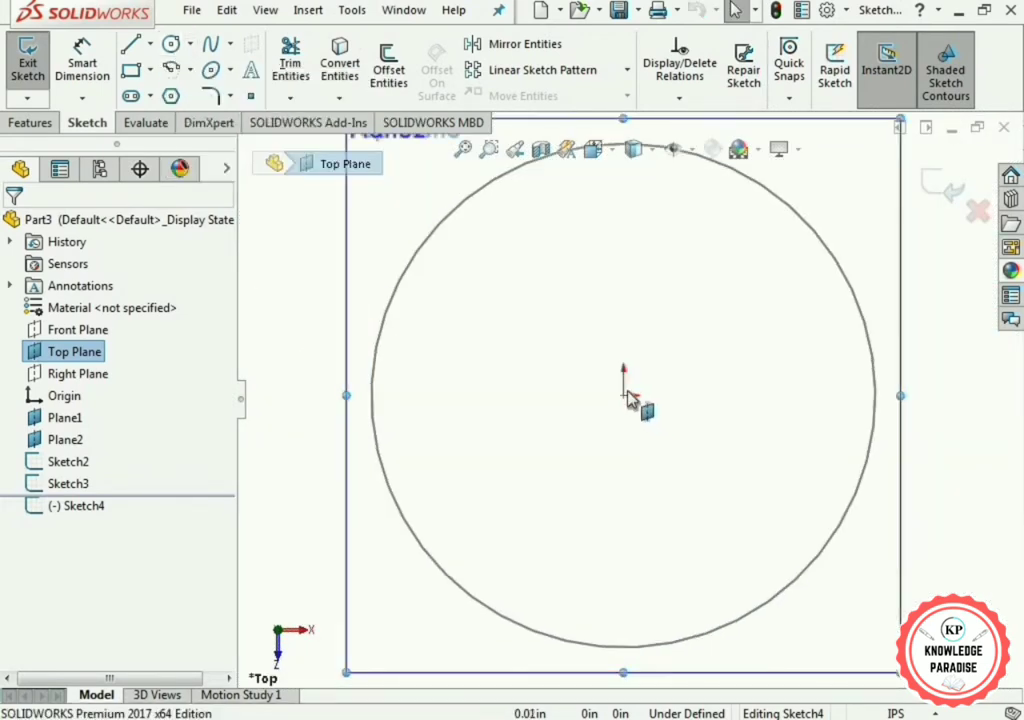
{"action": "left_click", "coordinate": [625, 397]}
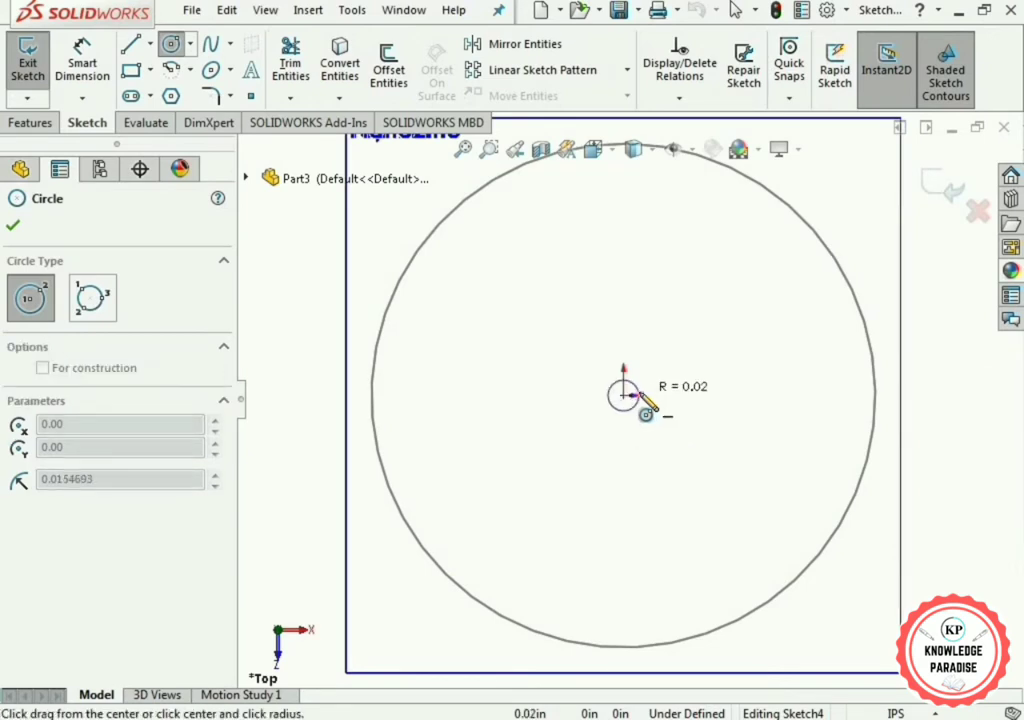
{"action": "left_click", "coordinate": [646, 413]}
{"action": "left_click", "coordinate": [13, 225]}
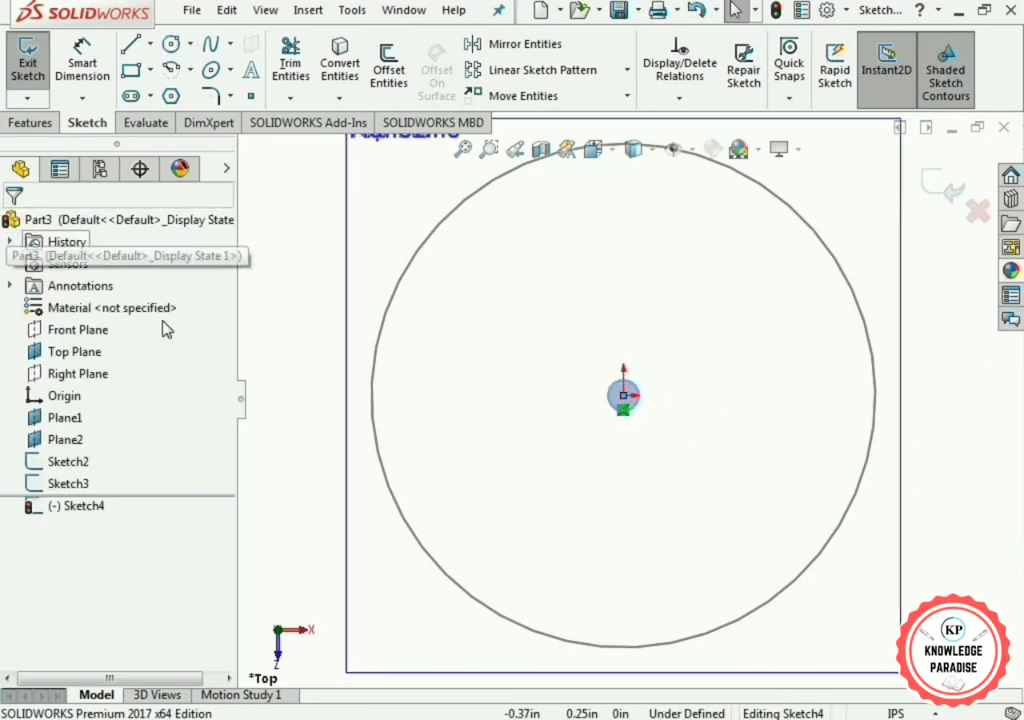
- Dimension the Top Plane circle's diameter as 0.08 in and exit the sketch
{"action": "left_click", "coordinate": [82, 62]}
{"action": "left_click", "coordinate": [637, 405]}
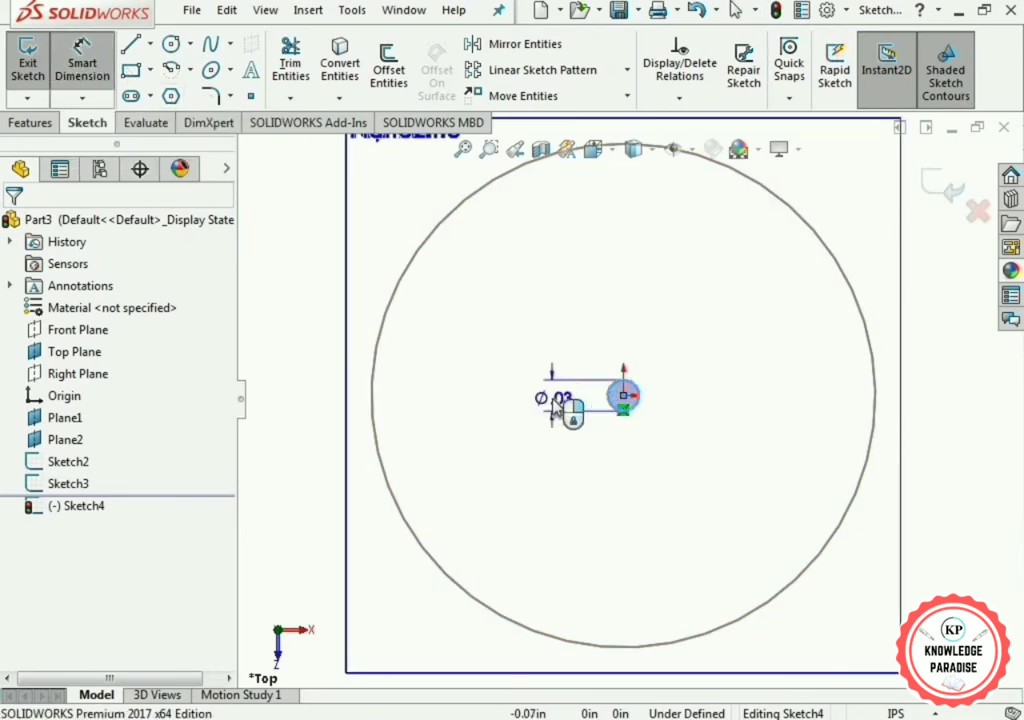
{"action": "left_click", "coordinate": [558, 400]}
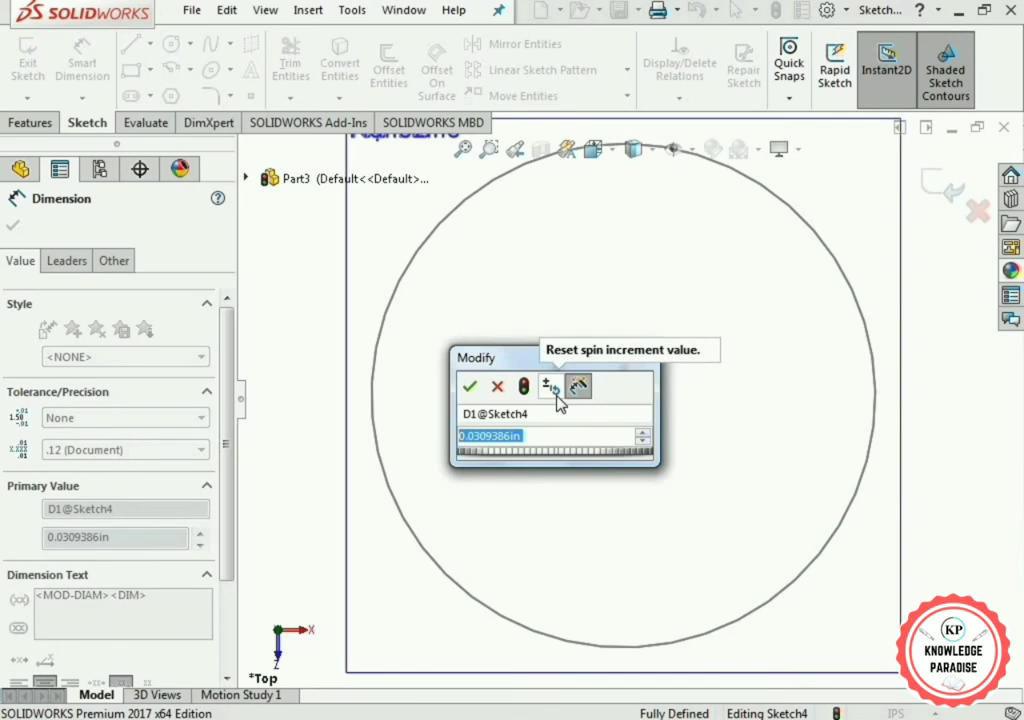
{"action": "type", "text": "0."}
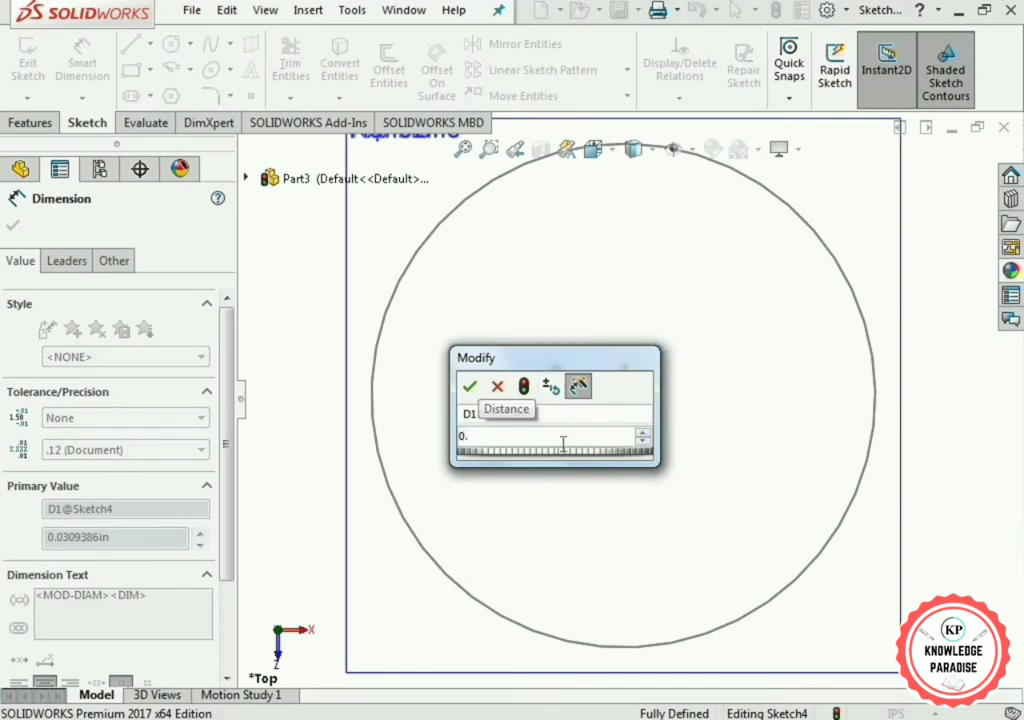
{"action": "type", "text": "08"}
{"action": "left_click", "coordinate": [469, 386]}
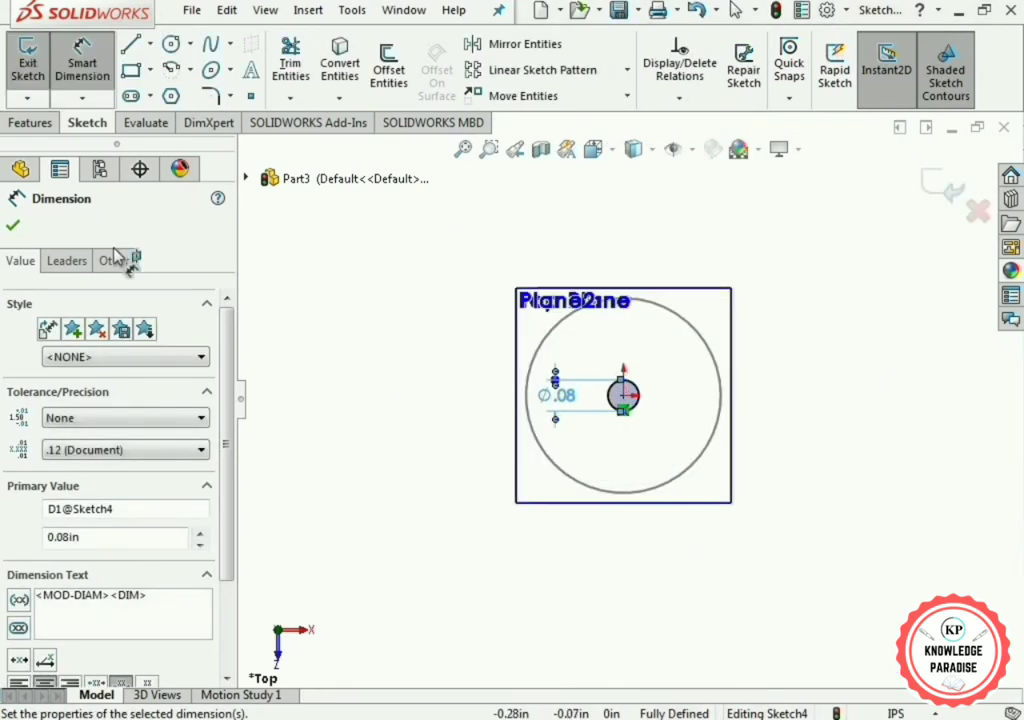
{"action": "left_click", "coordinate": [12, 226]}
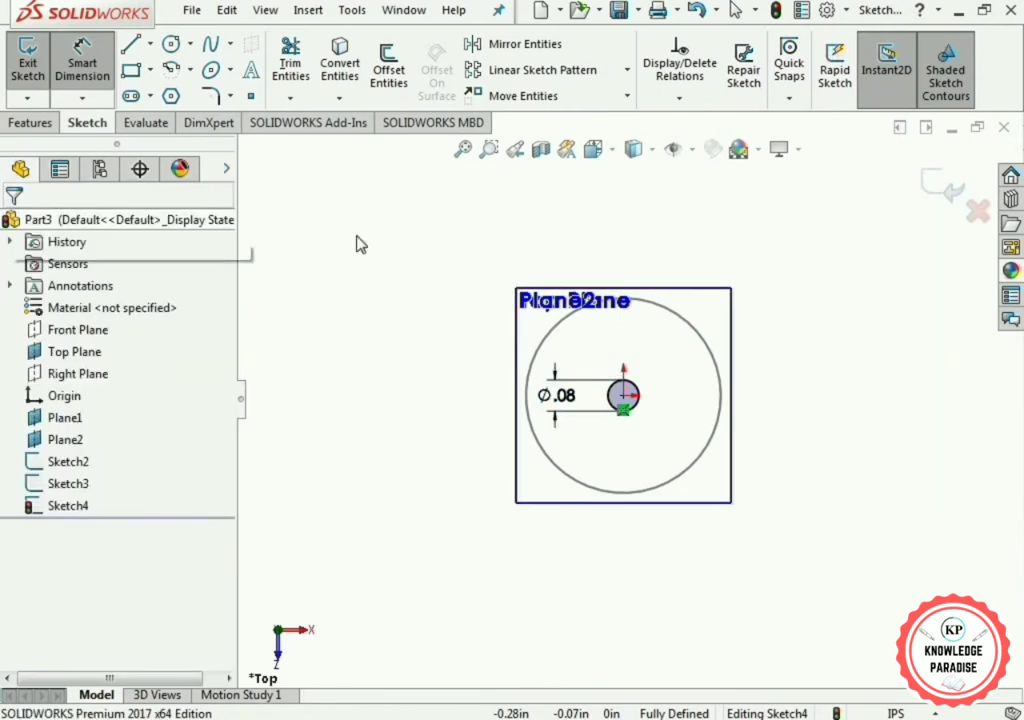
{"action": "left_click", "coordinate": [954, 193]}
- Start a Lofted Boss/Base with the Plane2 circle and the Plane1 circle as its profiles, in that order
{"action": "scroll", "coordinate": [780, 408], "scroll_direction": "up", "scroll_amount": 2}
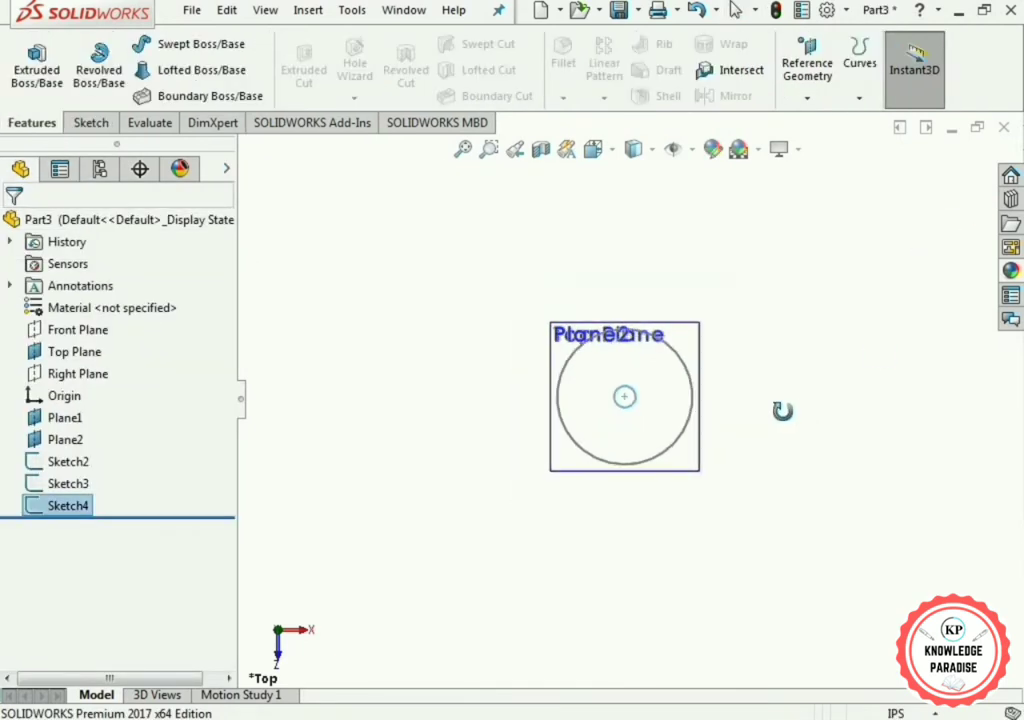
{"action": "mouse_move", "coordinate": [782, 411]}
{"action": "middle_mouse_down"}
{"action": "mouse_move", "coordinate": [830, 420]}
{"action": "mouse_move", "coordinate": [777, 404]}
{"action": "mouse_move", "coordinate": [571, 402]}
{"action": "mouse_move", "coordinate": [642, 416]}
{"action": "mouse_move", "coordinate": [808, 332]}
{"action": "mouse_move", "coordinate": [601, 409]}
{"action": "mouse_move", "coordinate": [508, 414]}
{"action": "middle_mouse_up"}
{"action": "scroll", "coordinate": [356, 443], "scroll_direction": "down", "scroll_amount": 1}
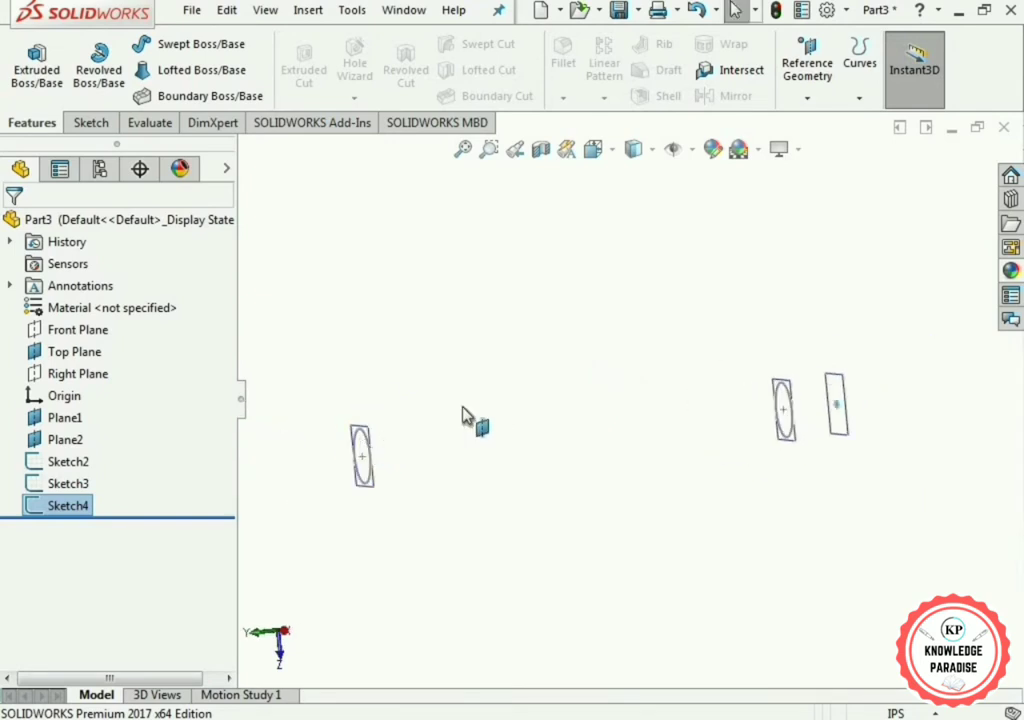
{"action": "left_click", "coordinate": [686, 419]}
{"action": "scroll", "coordinate": [808, 393], "scroll_direction": "down", "scroll_amount": 1}
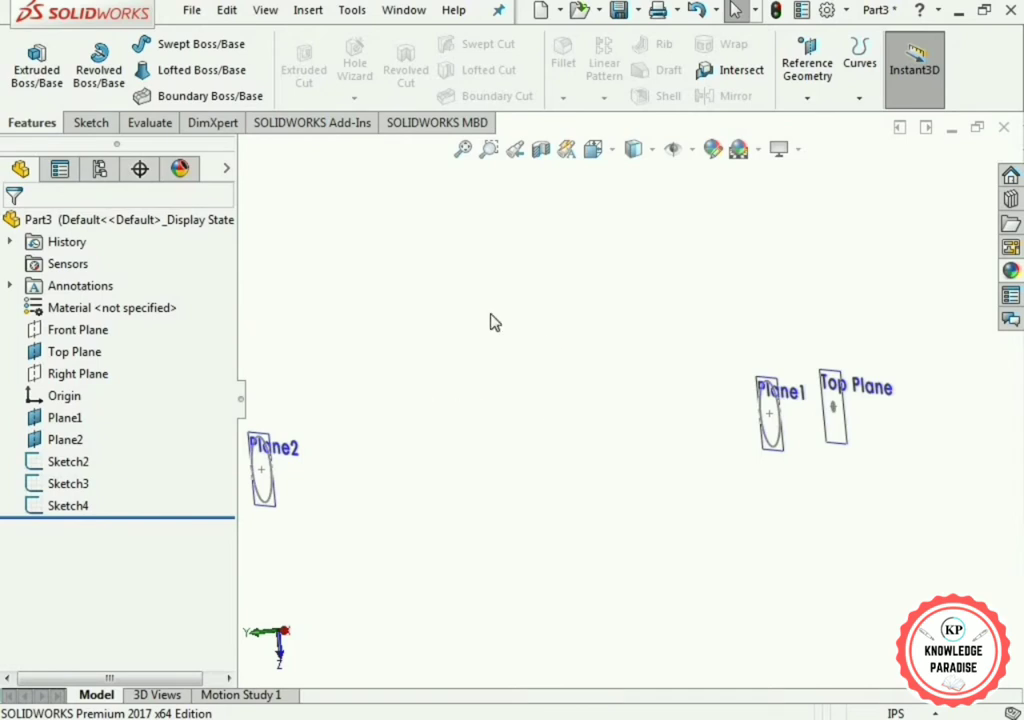
{"action": "left_click", "coordinate": [203, 72]}
{"action": "scroll", "coordinate": [517, 428], "scroll_direction": "up", "scroll_amount": 1}
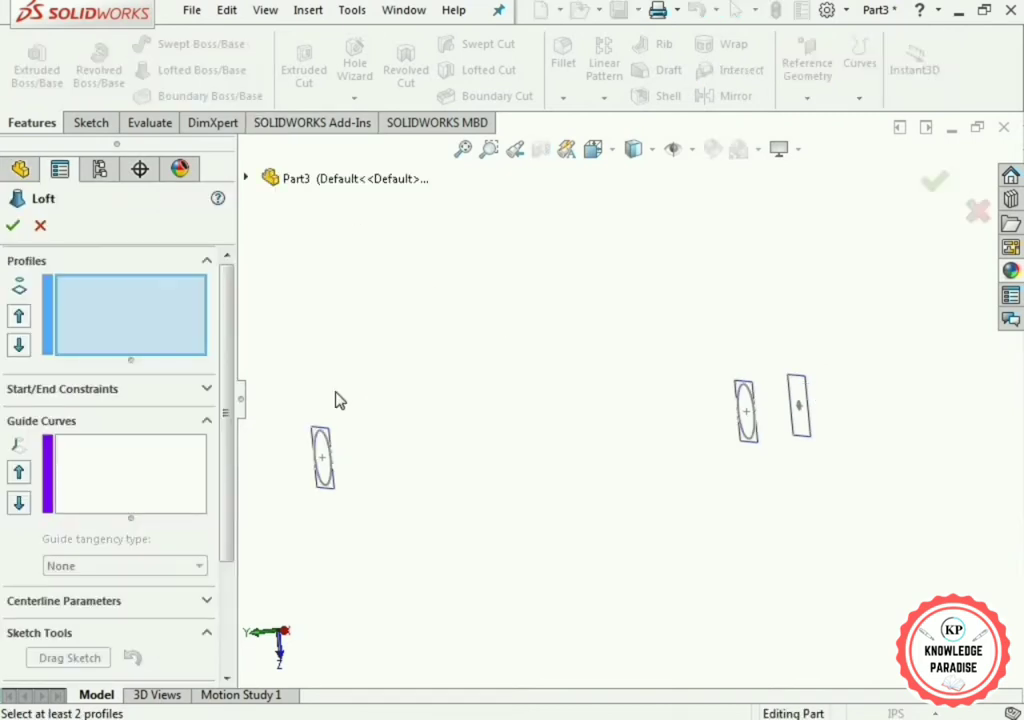
{"action": "scroll", "coordinate": [377, 459], "scroll_direction": "down", "scroll_amount": 3}
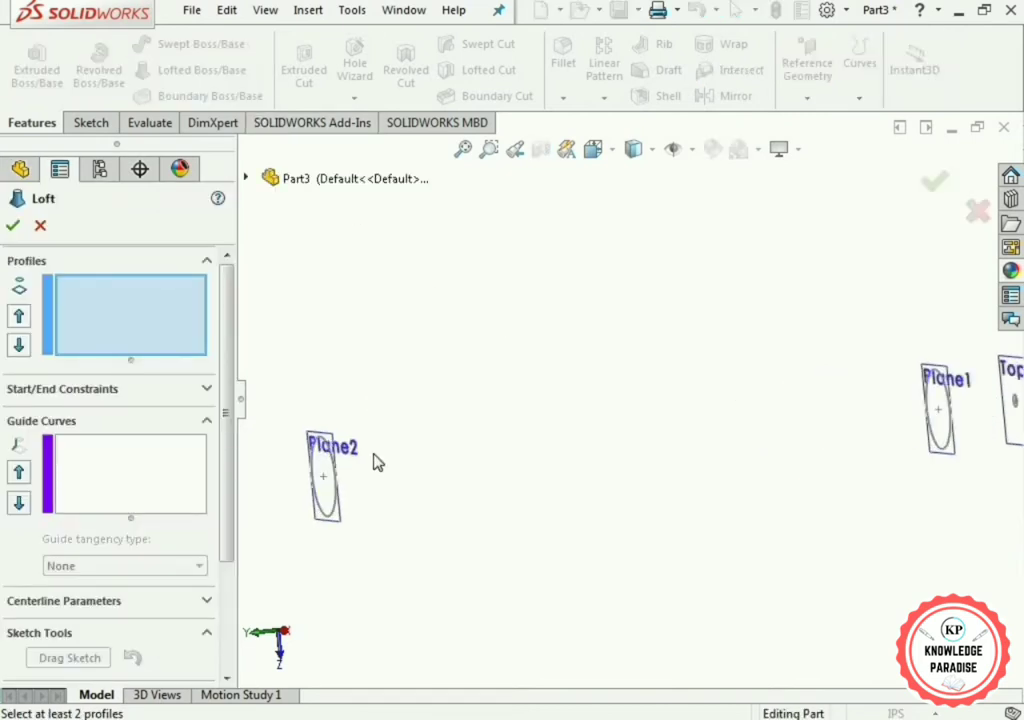
{"action": "left_click", "coordinate": [329, 497]}
{"action": "scroll", "coordinate": [660, 480], "scroll_direction": "up", "scroll_amount": 2}
{"action": "scroll", "coordinate": [884, 405], "scroll_direction": "down", "scroll_amount": 1}
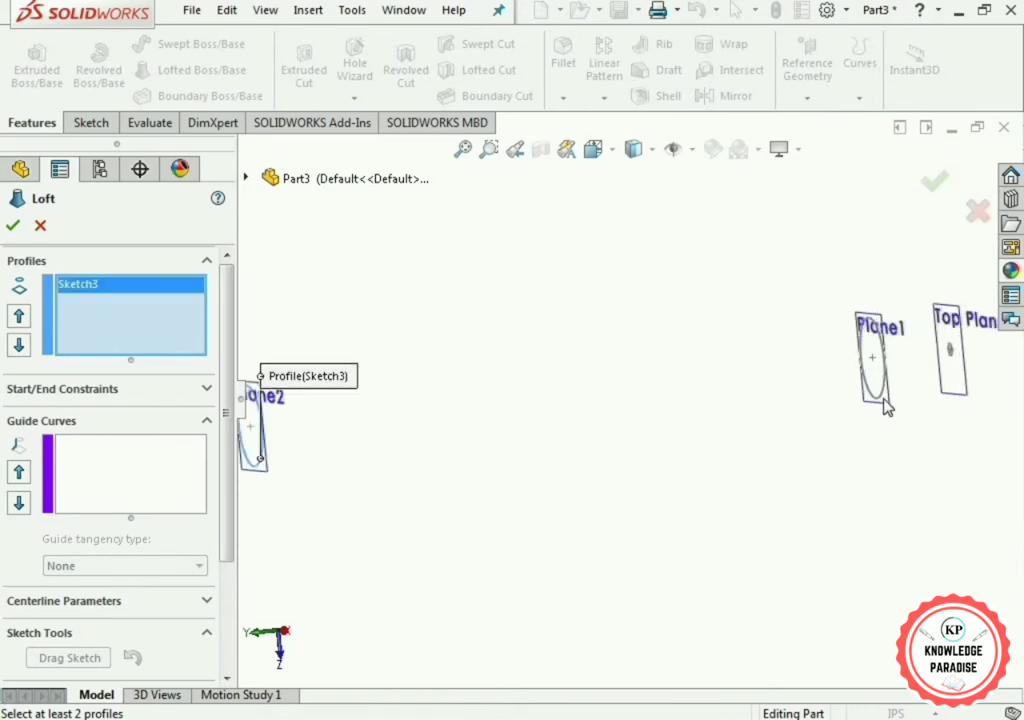
{"action": "left_click", "coordinate": [878, 402]}
{"action": "scroll", "coordinate": [704, 487], "scroll_direction": "up", "scroll_amount": 1}
- Align the loft connector point on the Plane2 circle with the one on the Plane1 circle and finish the loft
{"action": "mouse_move", "coordinate": [704, 487]}
{"action": "middle_mouse_down"}
{"action": "mouse_move", "coordinate": [807, 492]}
{"action": "mouse_move", "coordinate": [767, 495]}
{"action": "middle_mouse_up"}
{"action": "scroll", "coordinate": [667, 441], "scroll_direction": "down", "scroll_amount": 3}
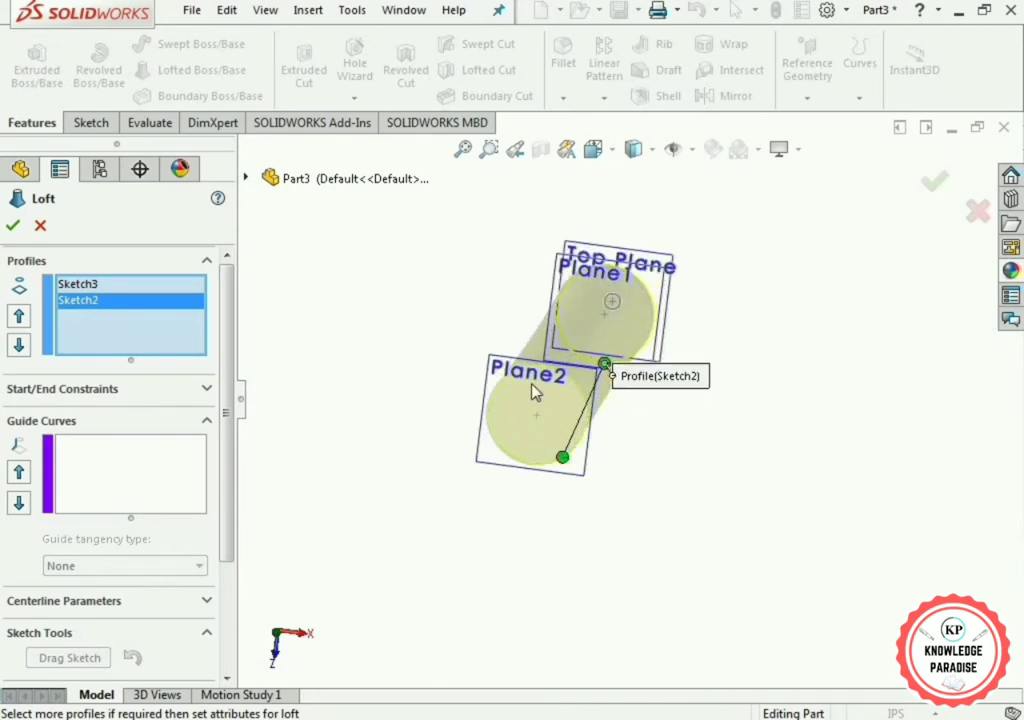
{"action": "scroll", "coordinate": [545, 395], "scroll_direction": "down", "scroll_amount": 2}
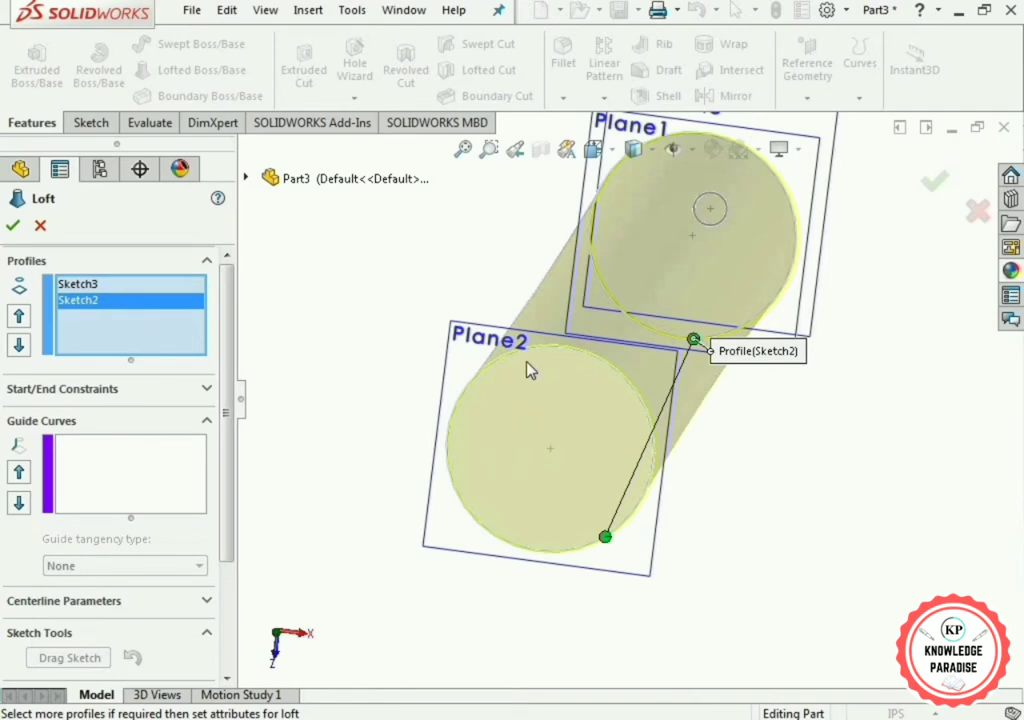
{"action": "left_click", "coordinate": [612, 152]}
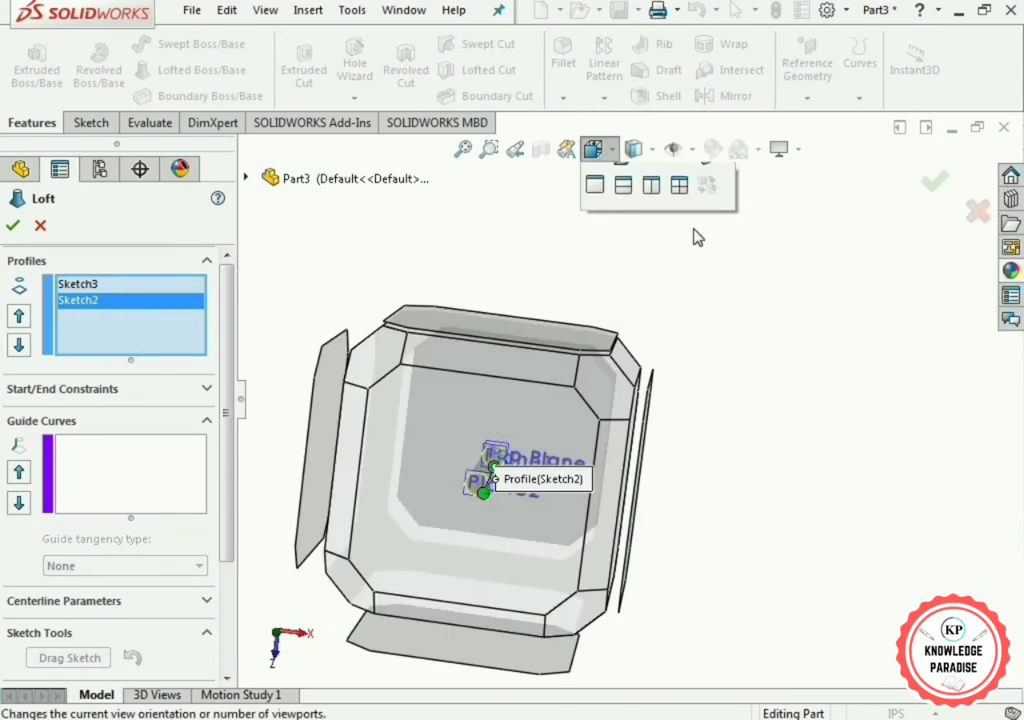
{"action": "left_click", "coordinate": [711, 270]}
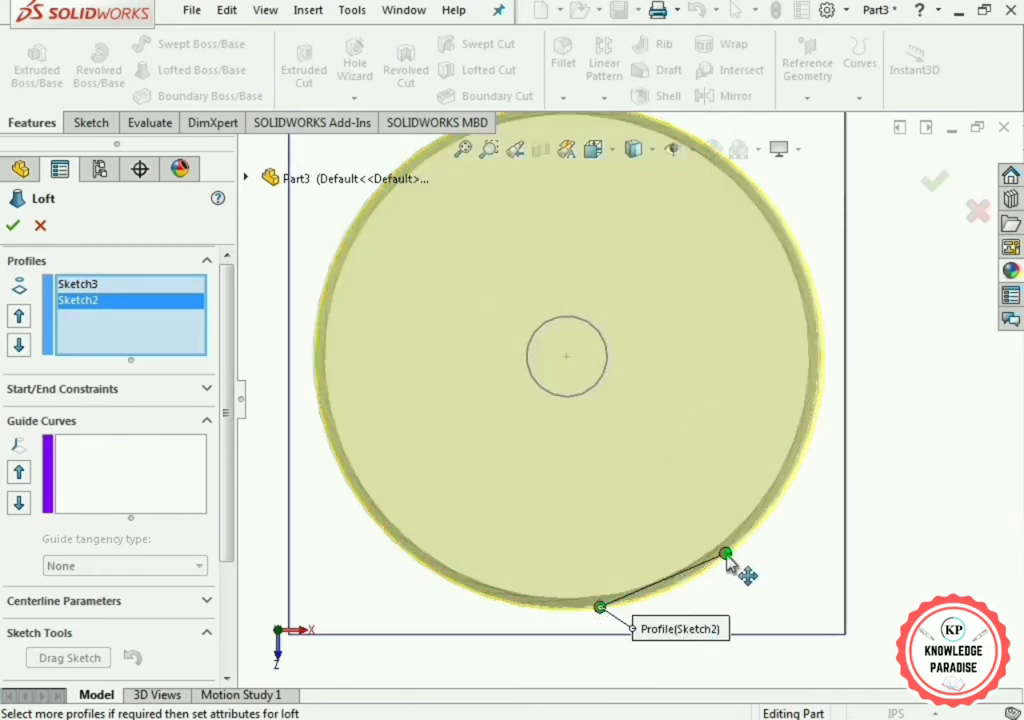
{"action": "left_click_drag", "start_coordinate": [727, 558], "coordinate": [614, 597]}
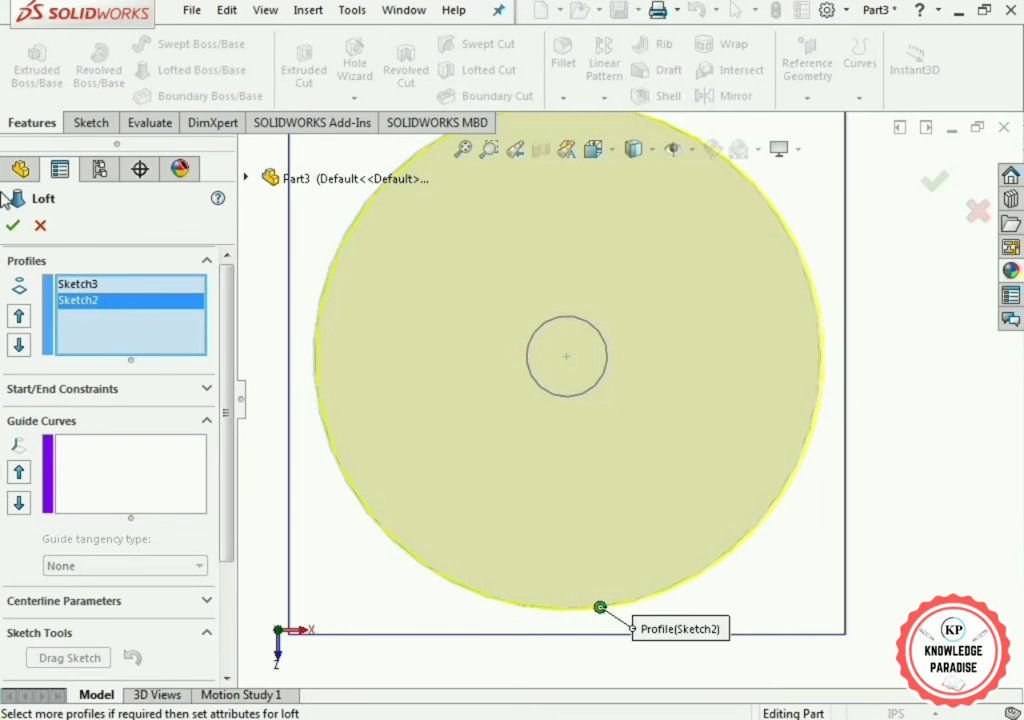
{"action": "left_click", "coordinate": [14, 222]}
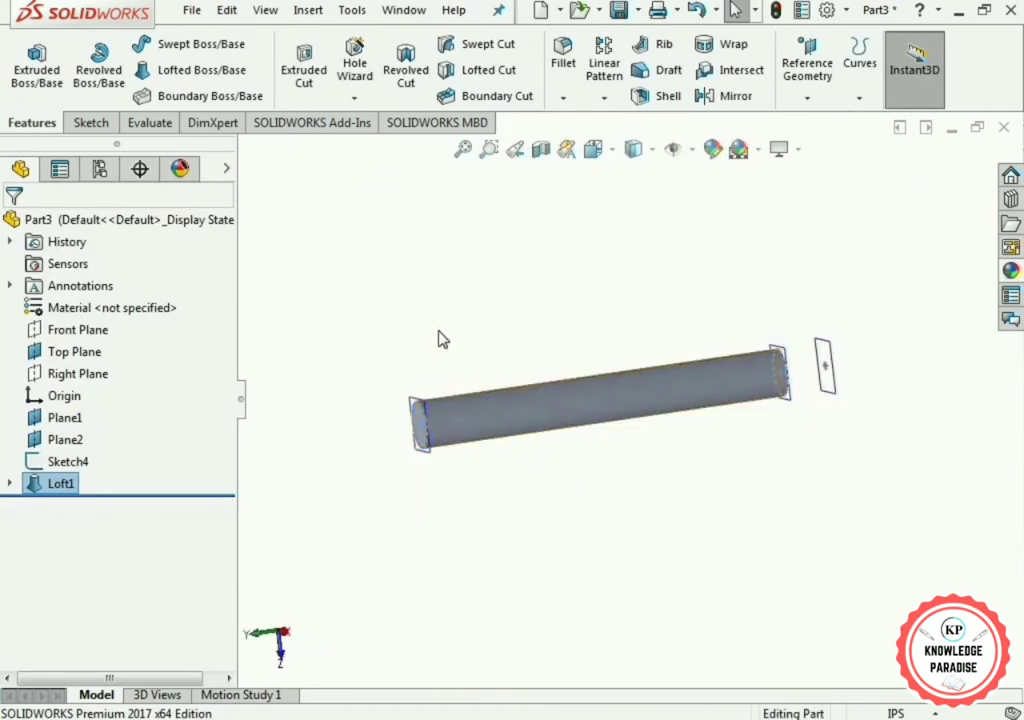
- Loft a tapered tip from the cylinder's circular end edge at Plane1 to the small circle on the Top Plane
{"action": "scroll", "coordinate": [437, 318], "scroll_direction": "down", "scroll_amount": 1}
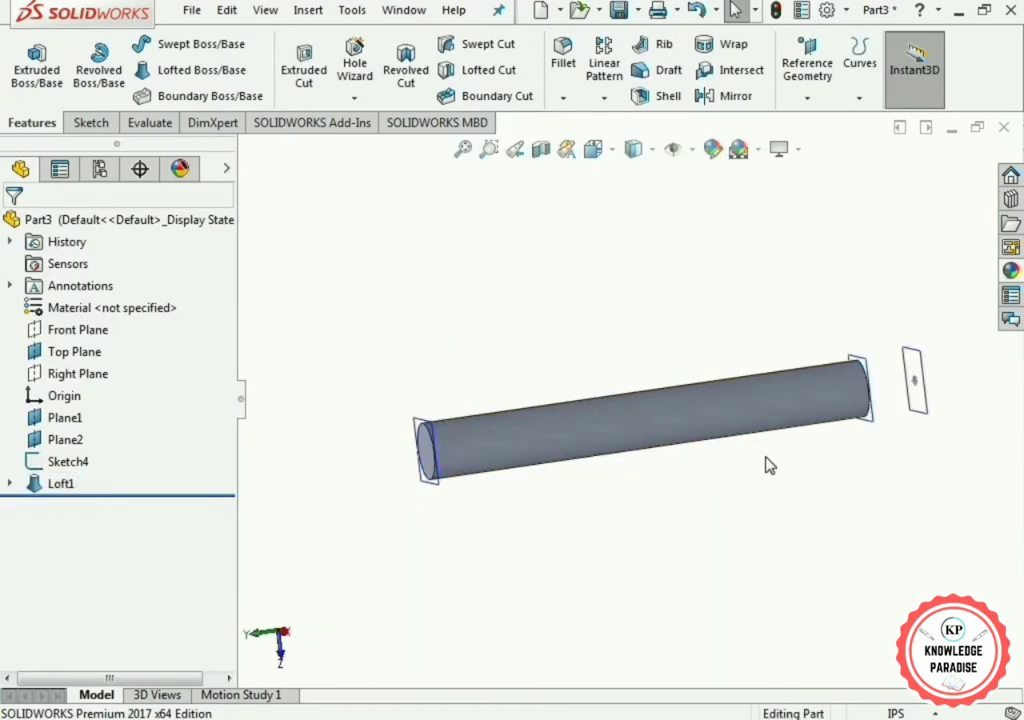
{"action": "middle_click_drag", "start_coordinate": [768, 464], "coordinate": [505, 440]}
{"action": "scroll", "coordinate": [505, 440], "scroll_direction": "down", "scroll_amount": 2}
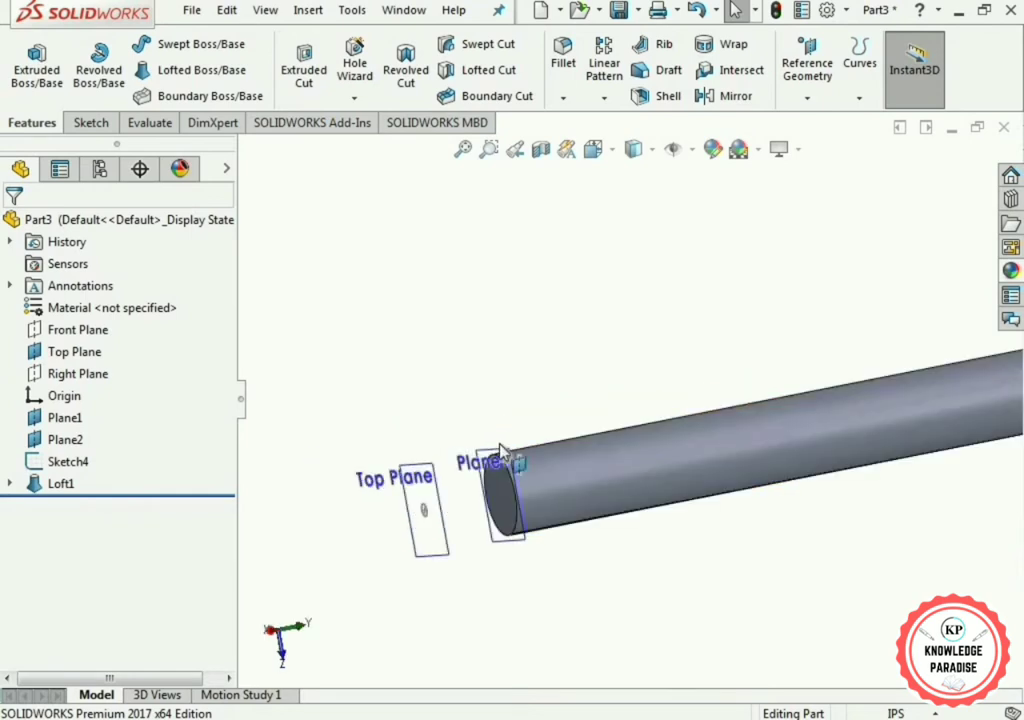
{"action": "scroll", "coordinate": [503, 452], "scroll_direction": "down", "scroll_amount": 1}
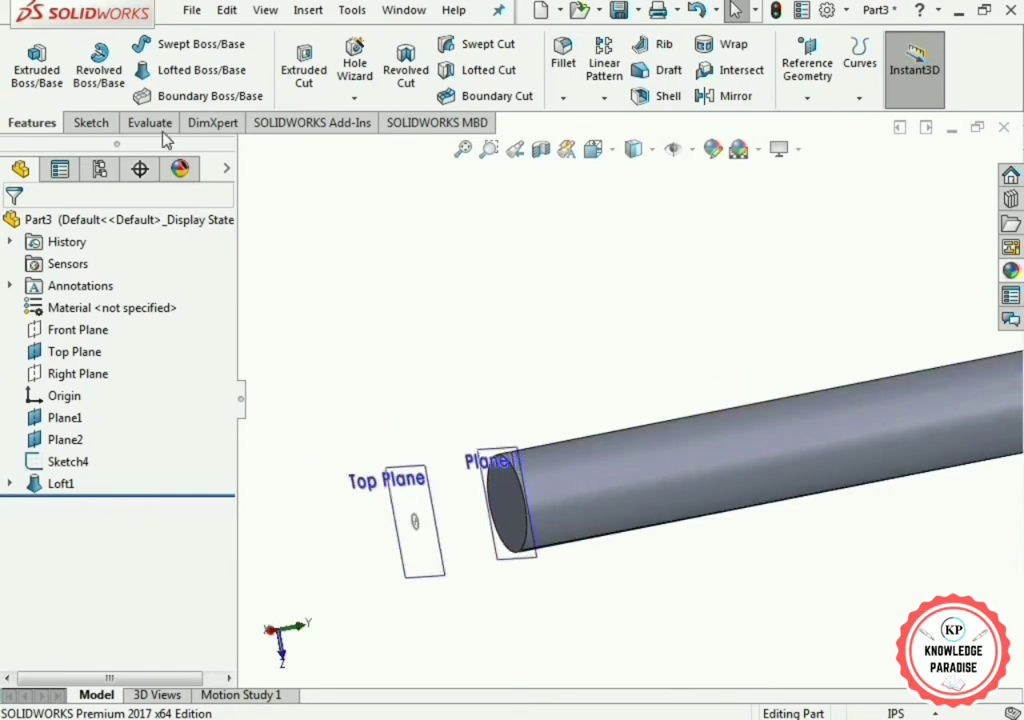
{"action": "scroll", "coordinate": [590, 315], "scroll_direction": "up", "scroll_amount": 2}
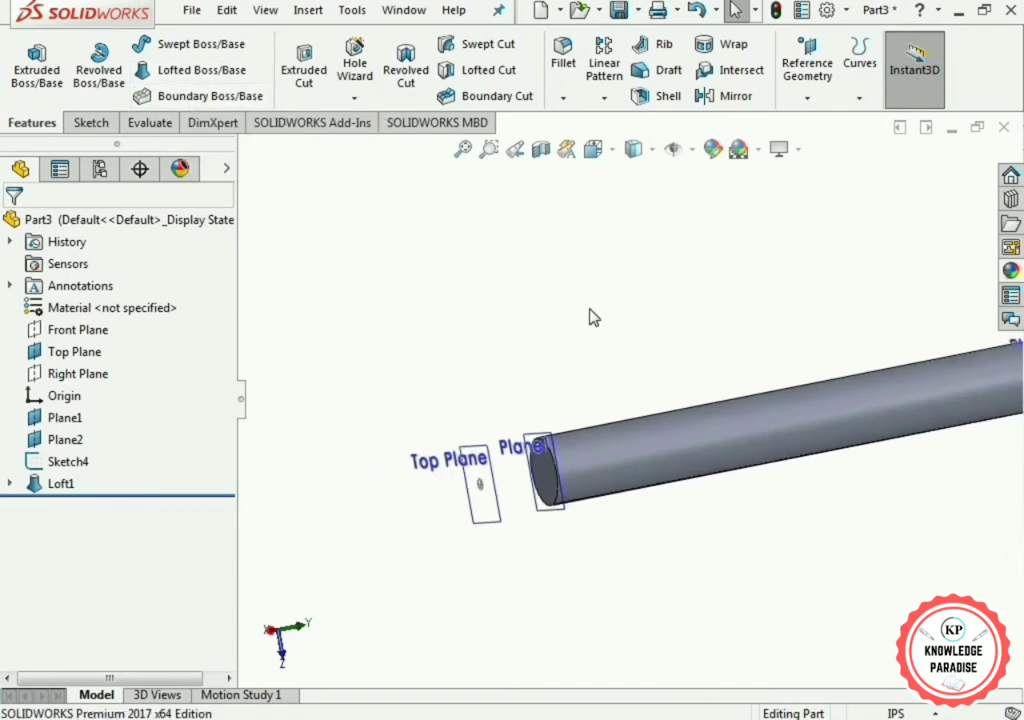
{"action": "scroll", "coordinate": [304, 240], "scroll_direction": "up", "scroll_amount": 3}
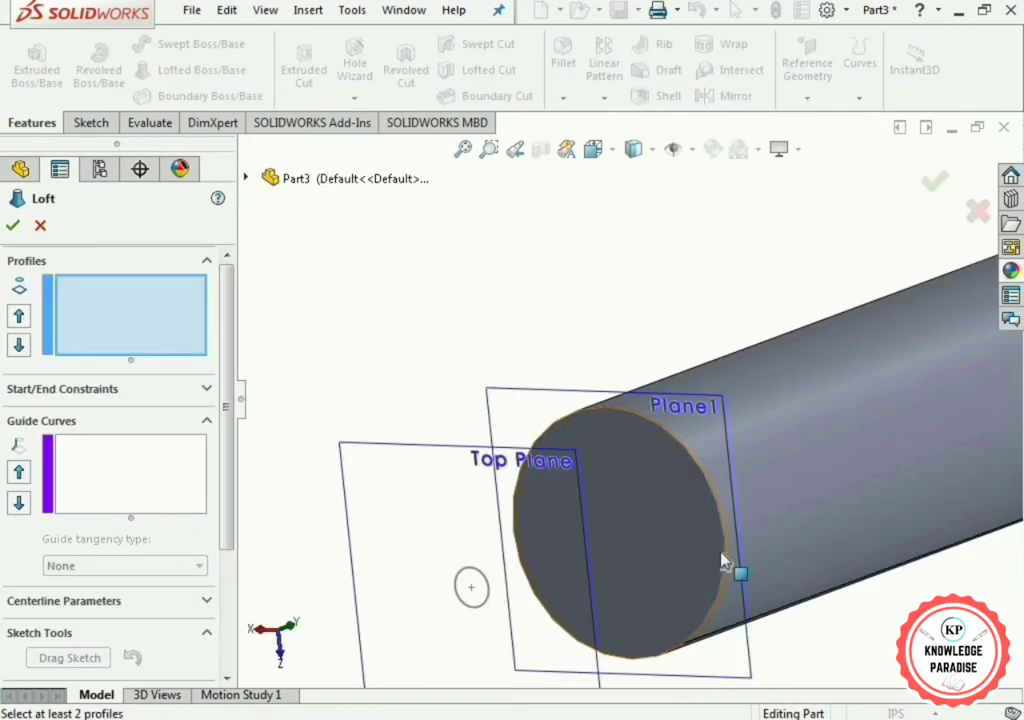
{"action": "left_click", "coordinate": [726, 556]}
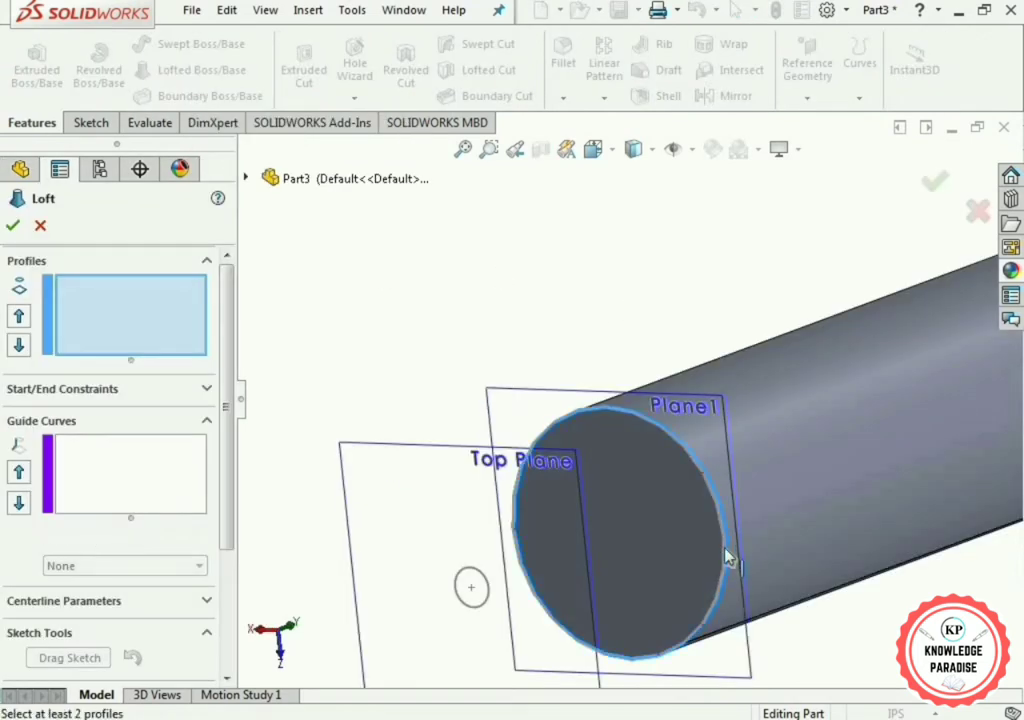
{"action": "left_click", "coordinate": [484, 596]}
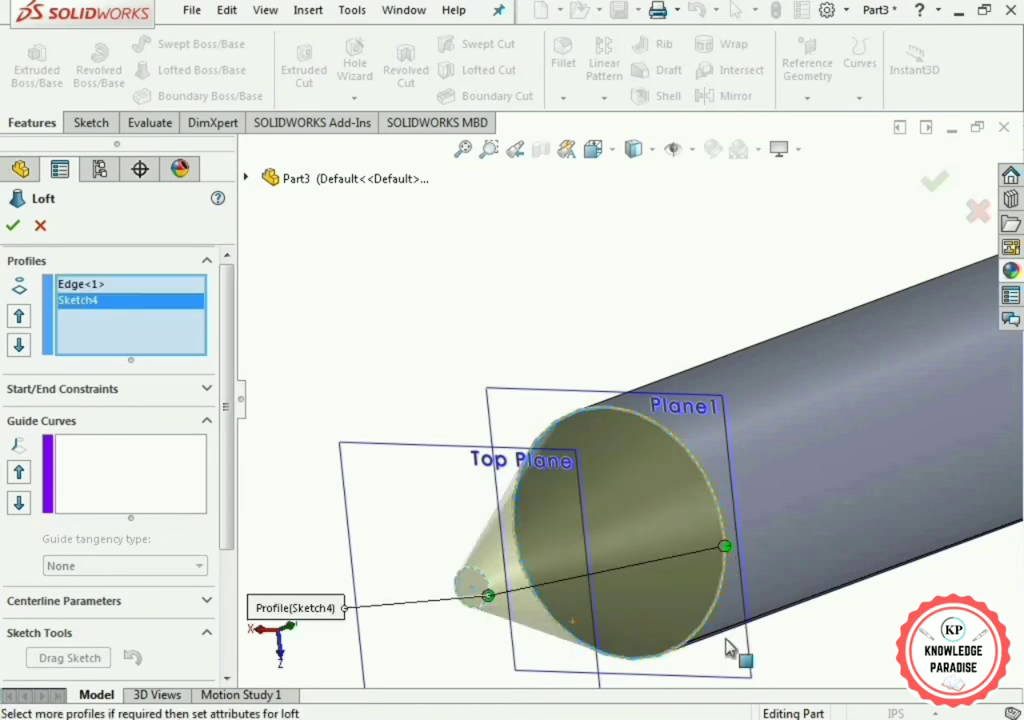
{"action": "left_click", "coordinate": [13, 228]}
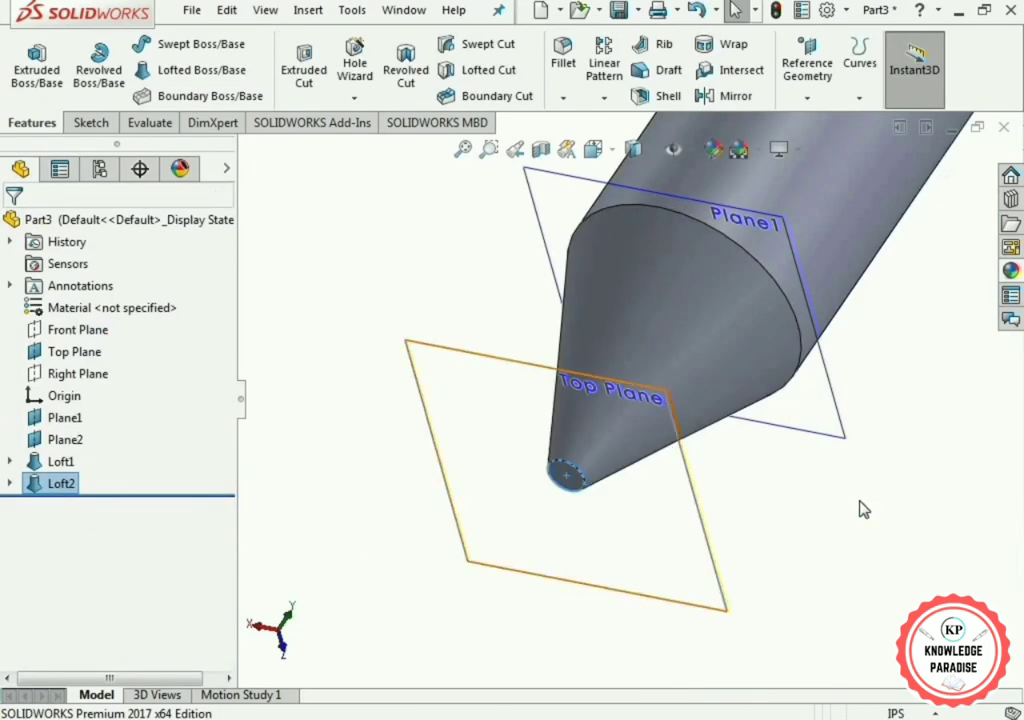
- Define a new reference plane offset 0.08 in from the Top Plane
{"action": "scroll", "coordinate": [862, 507], "scroll_direction": "up", "scroll_amount": 3}
{"action": "middle_click_drag", "start_coordinate": [787, 464], "coordinate": [907, 571]}
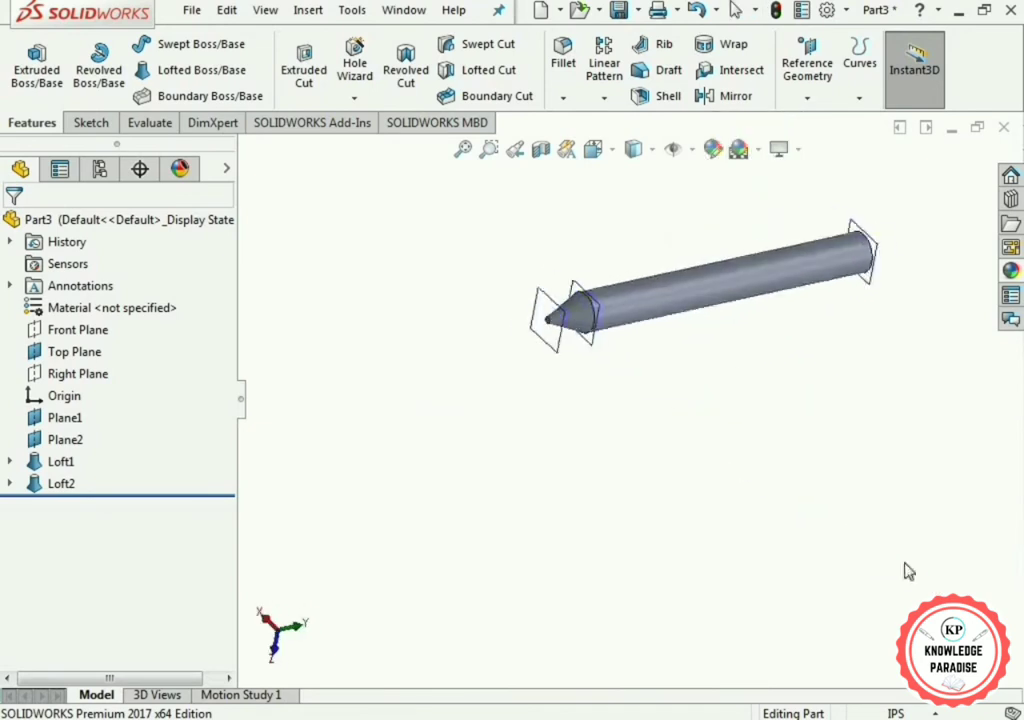
{"action": "scroll", "coordinate": [540, 300], "scroll_direction": "down", "scroll_amount": 5}
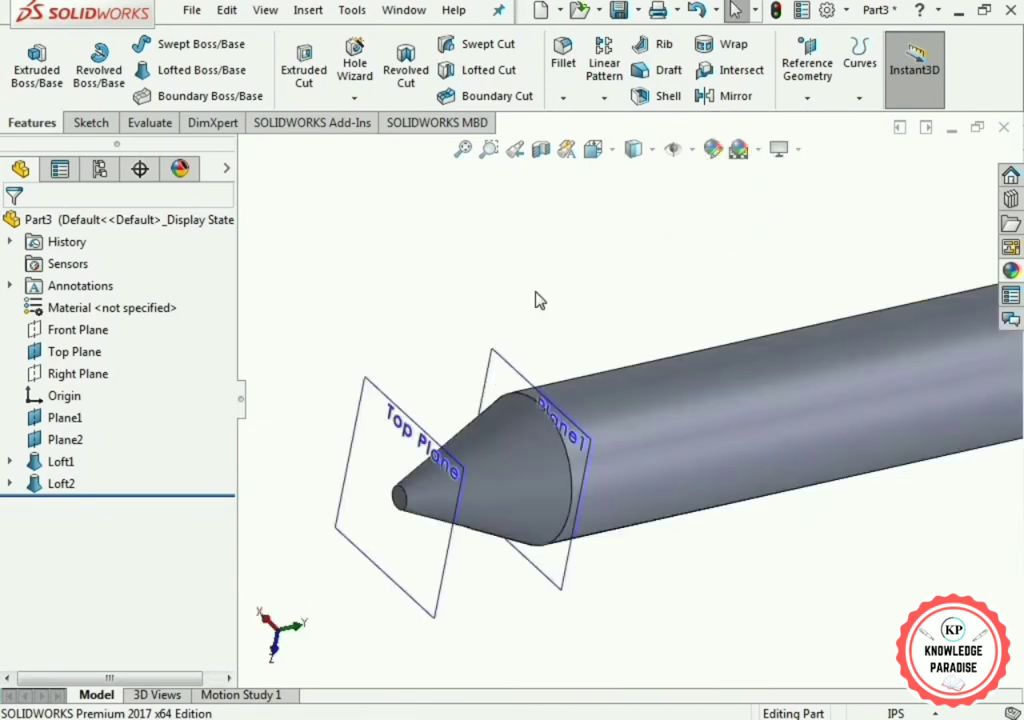
{"action": "left_click", "coordinate": [808, 96]}
{"action": "left_click", "coordinate": [825, 122]}
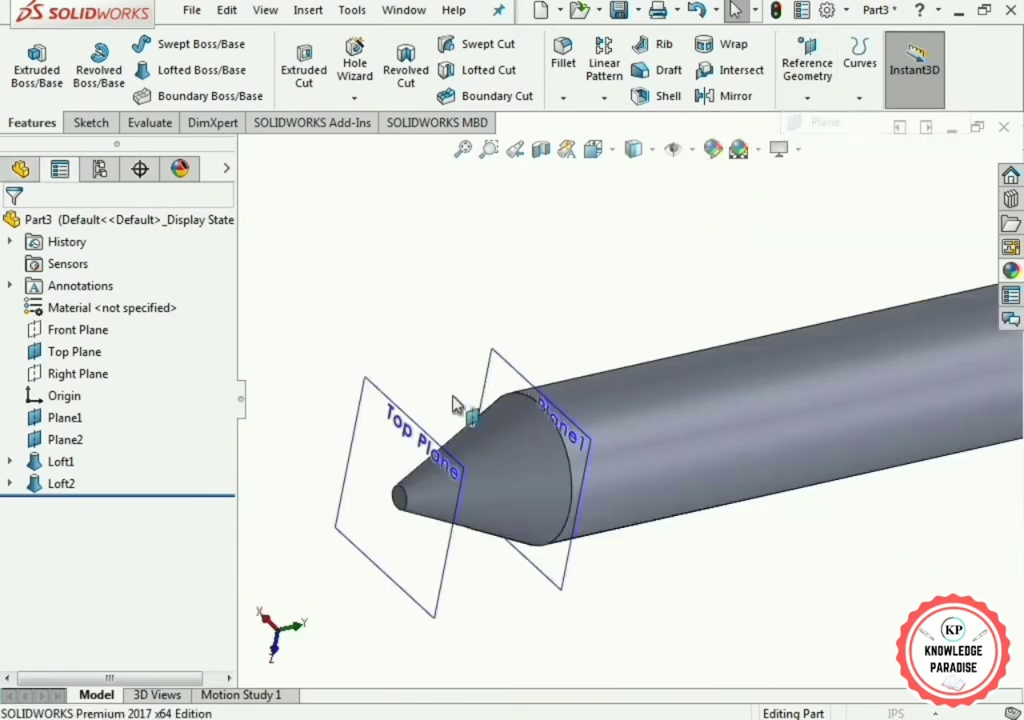
{"action": "scroll", "coordinate": [434, 377], "scroll_direction": "up", "scroll_amount": 2}
{"action": "scroll", "coordinate": [547, 392], "scroll_direction": "down", "scroll_amount": 2}
{"action": "scroll", "coordinate": [547, 392], "scroll_direction": "down", "scroll_amount": 2}
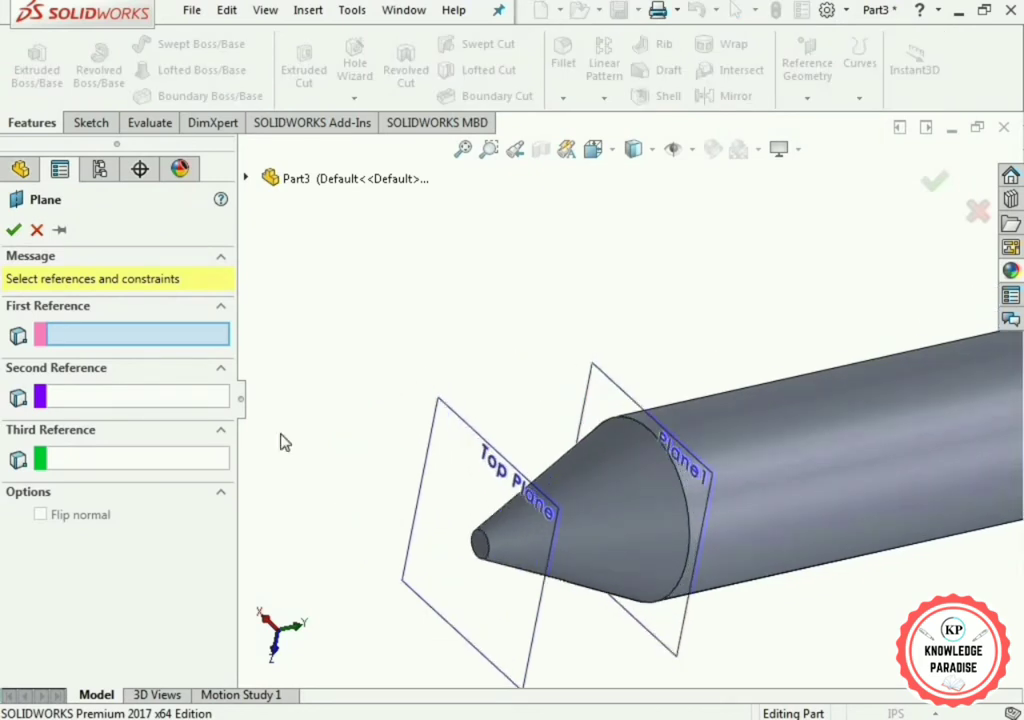
{"action": "left_click", "coordinate": [519, 478]}
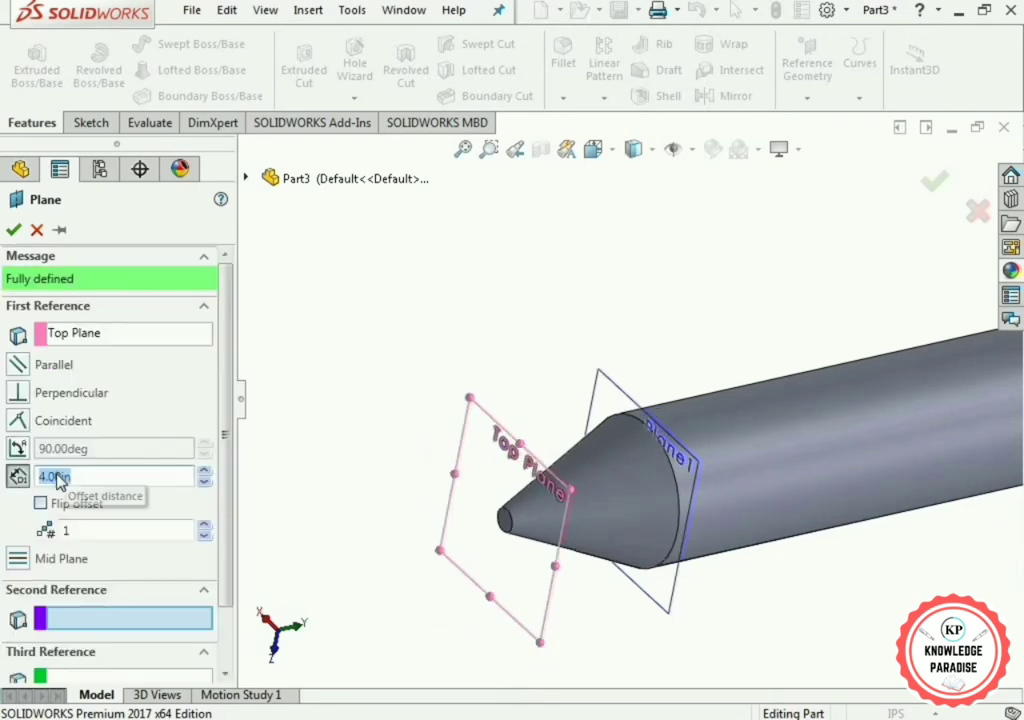
{"action": "left_click", "coordinate": [61, 476]}
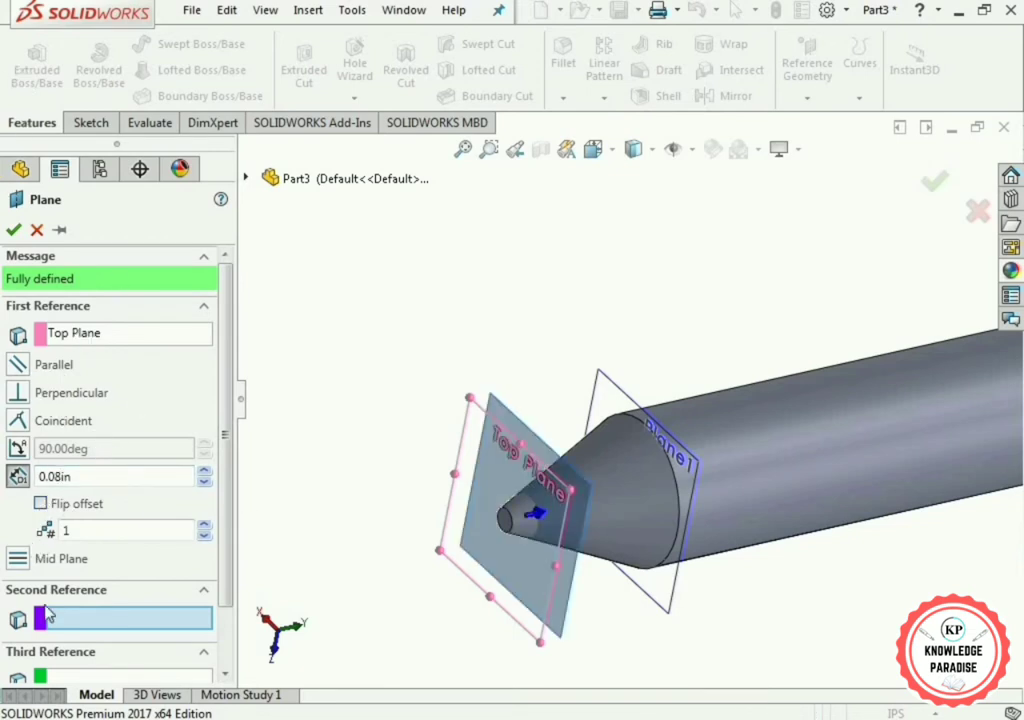
- Flip the new plane's offset to the outer side of the tip, away from the body, and create the plane
{"action": "middle_click_drag", "start_coordinate": [545, 540], "coordinate": [475, 578]}
{"action": "scroll", "coordinate": [490, 550], "scroll_direction": "up", "scroll_amount": 2}
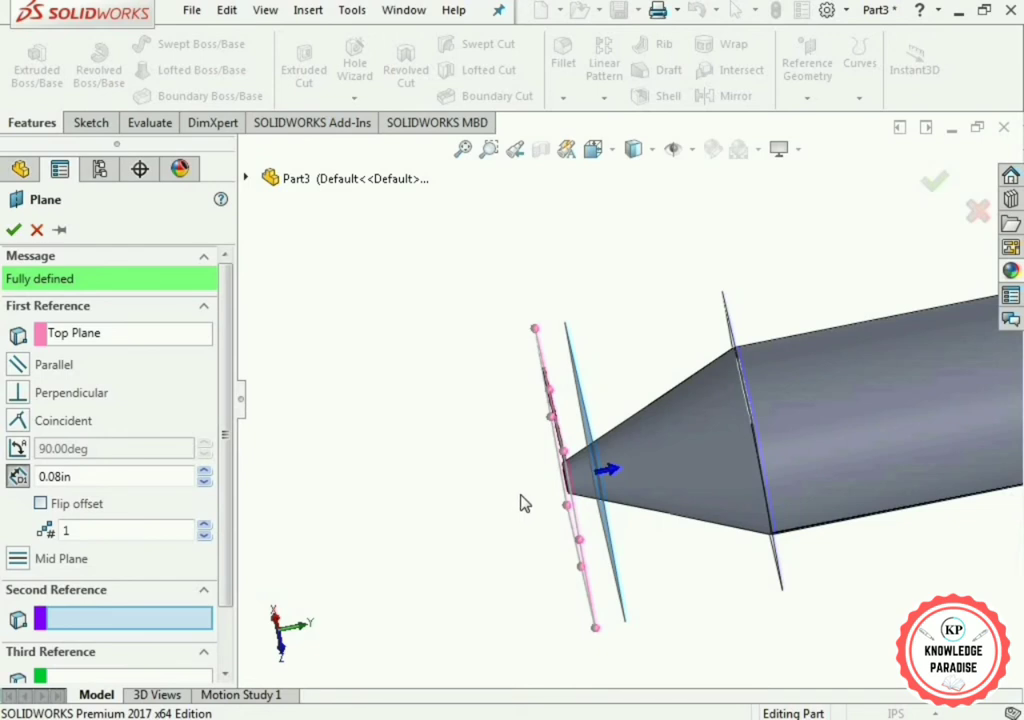
{"action": "left_click", "coordinate": [41, 505]}
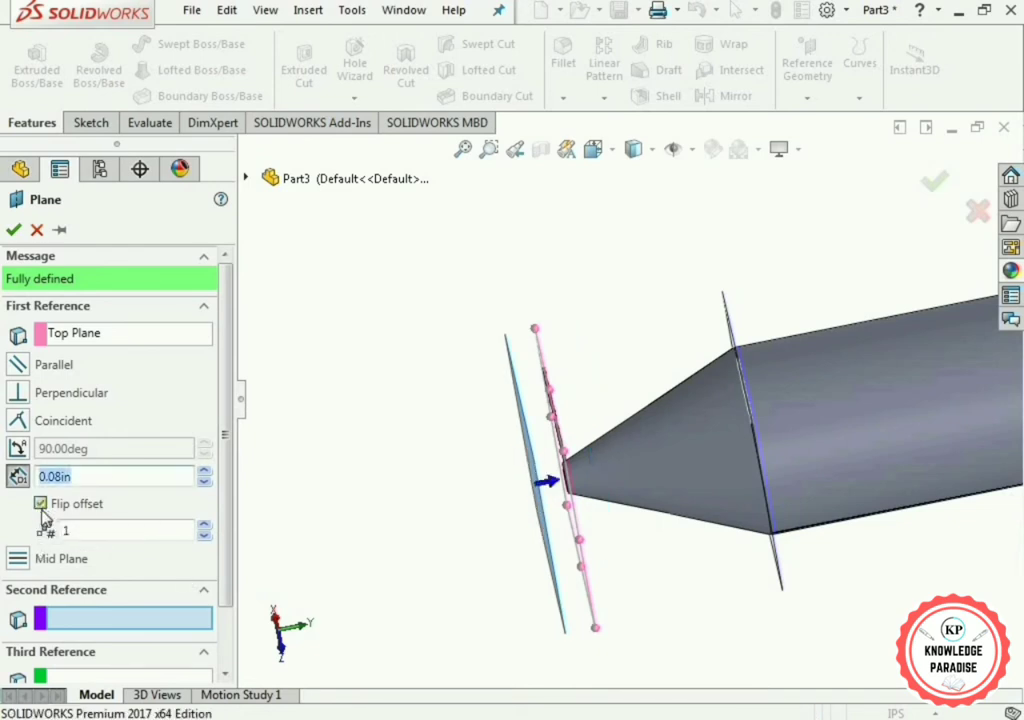
{"action": "left_click", "coordinate": [13, 231]}
- Sketch a single point at the origin on Plane3, viewed normal to the plane, and exit the sketch
{"action": "middle_click_drag", "start_coordinate": [450, 514], "coordinate": [457, 434]}
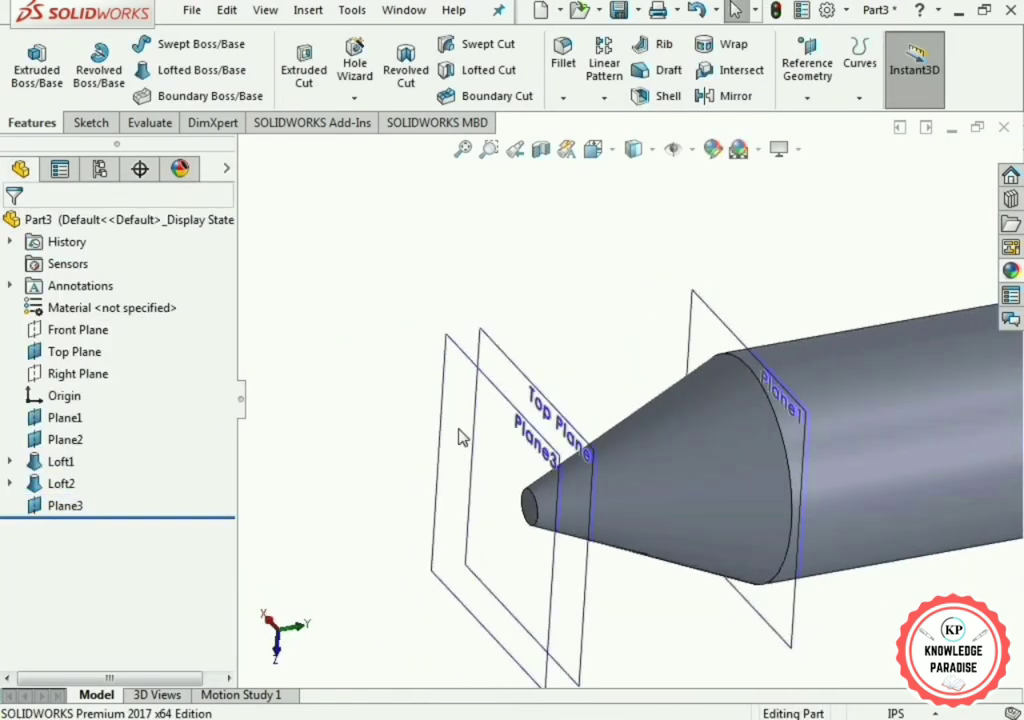
{"action": "left_click", "coordinate": [458, 358]}
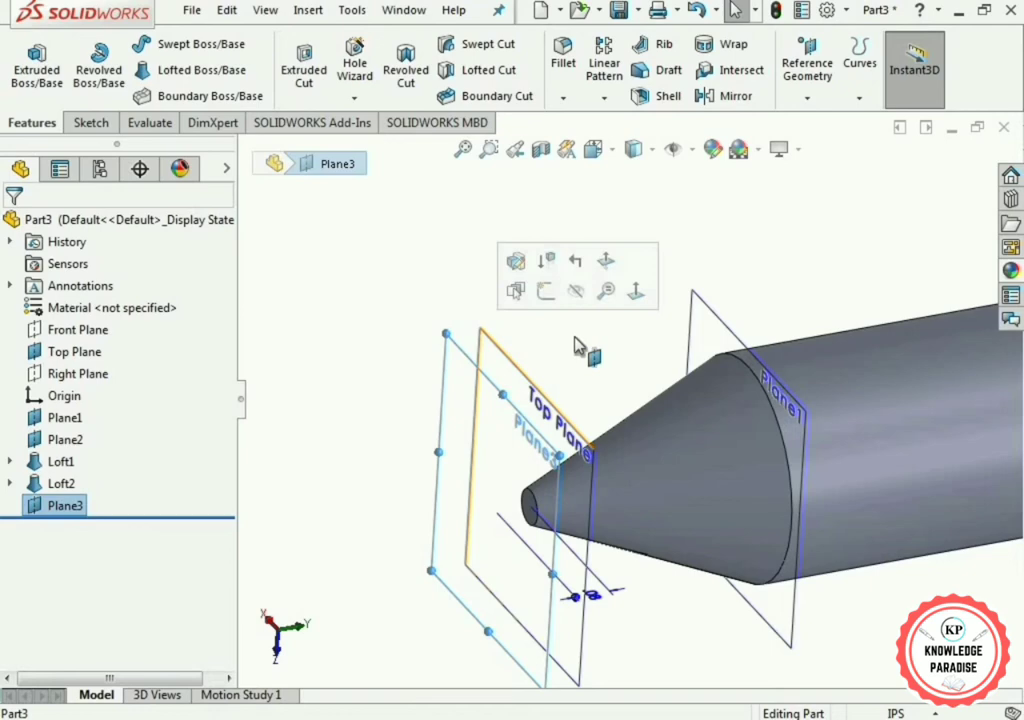
{"action": "left_click", "coordinate": [544, 295]}
{"action": "left_click", "coordinate": [592, 149]}
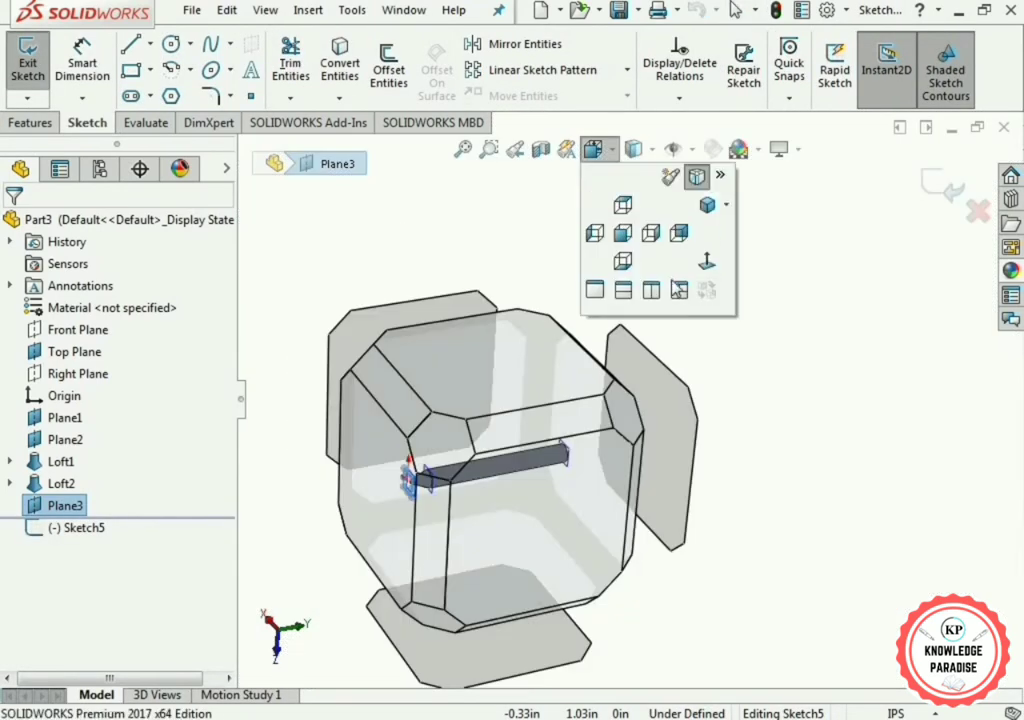
{"action": "left_click", "coordinate": [704, 263]}
{"action": "scroll", "coordinate": [600, 370], "scroll_direction": "up", "scroll_amount": 1}
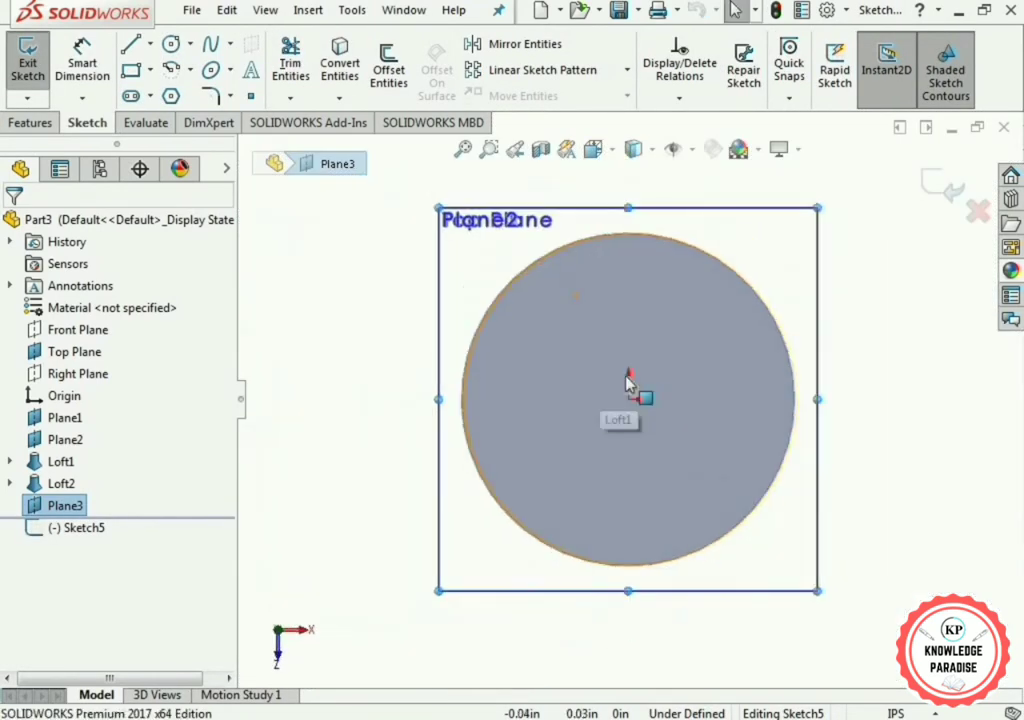
{"action": "scroll", "coordinate": [633, 389], "scroll_direction": "down", "scroll_amount": 3}
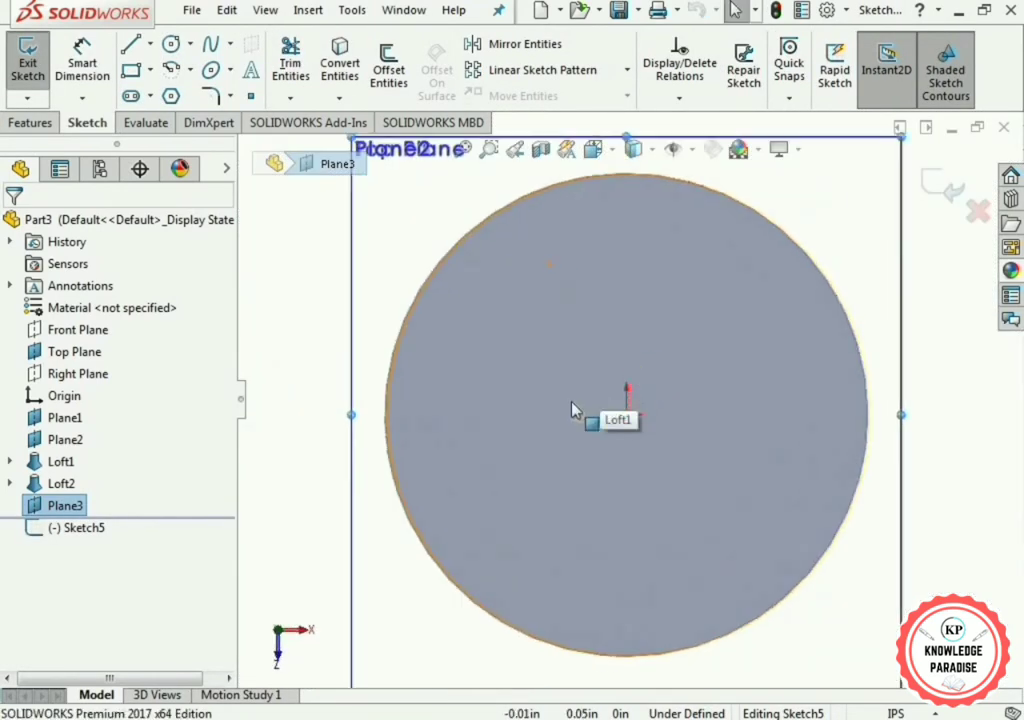
{"action": "left_click", "coordinate": [252, 97]}
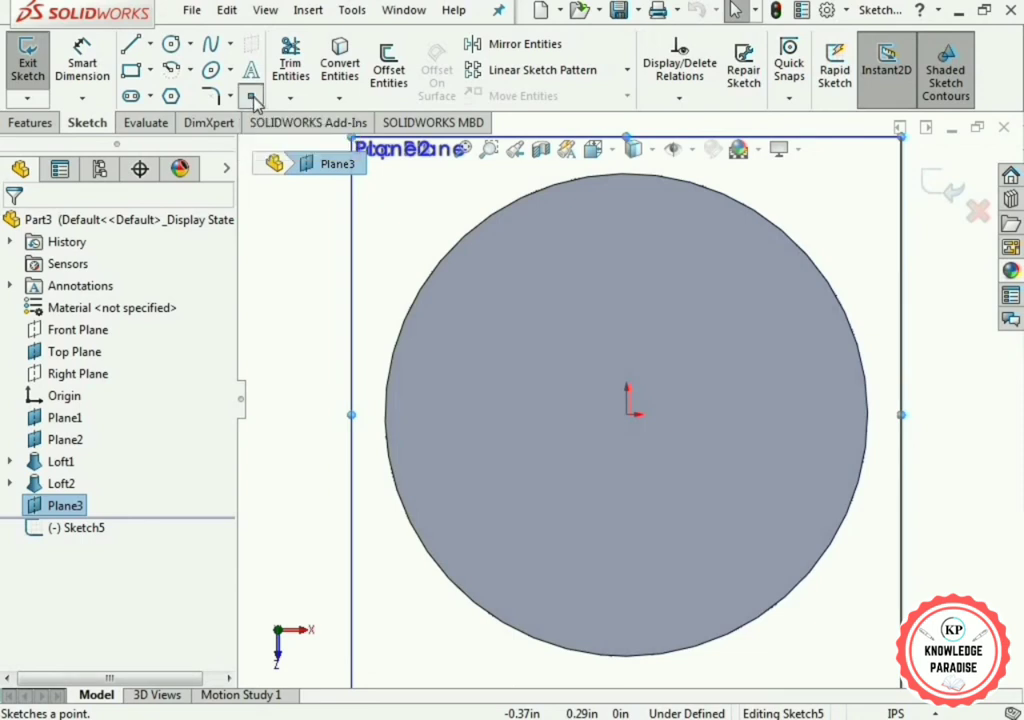
{"action": "left_click", "coordinate": [626, 414]}
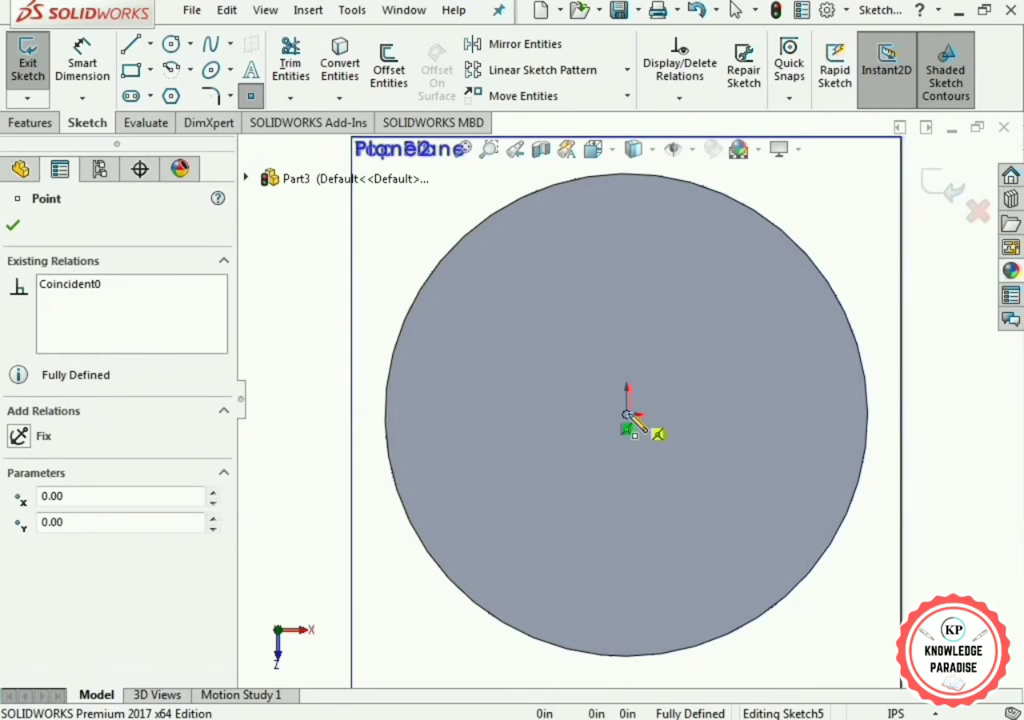
{"action": "left_click", "coordinate": [12, 230]}
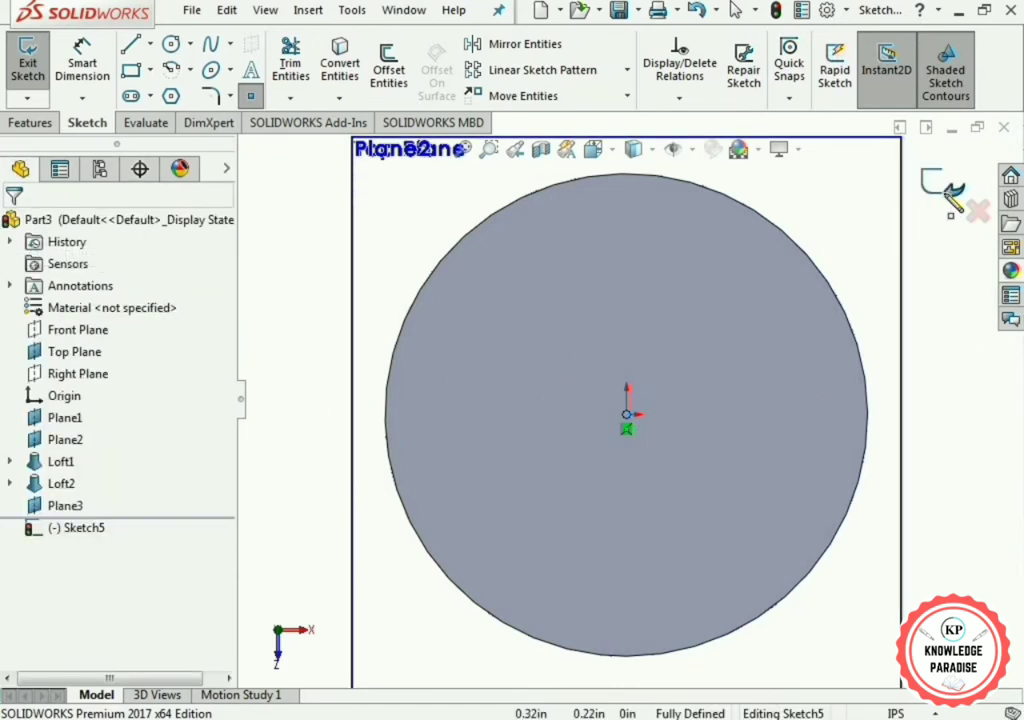
{"action": "left_click", "coordinate": [943, 186]}
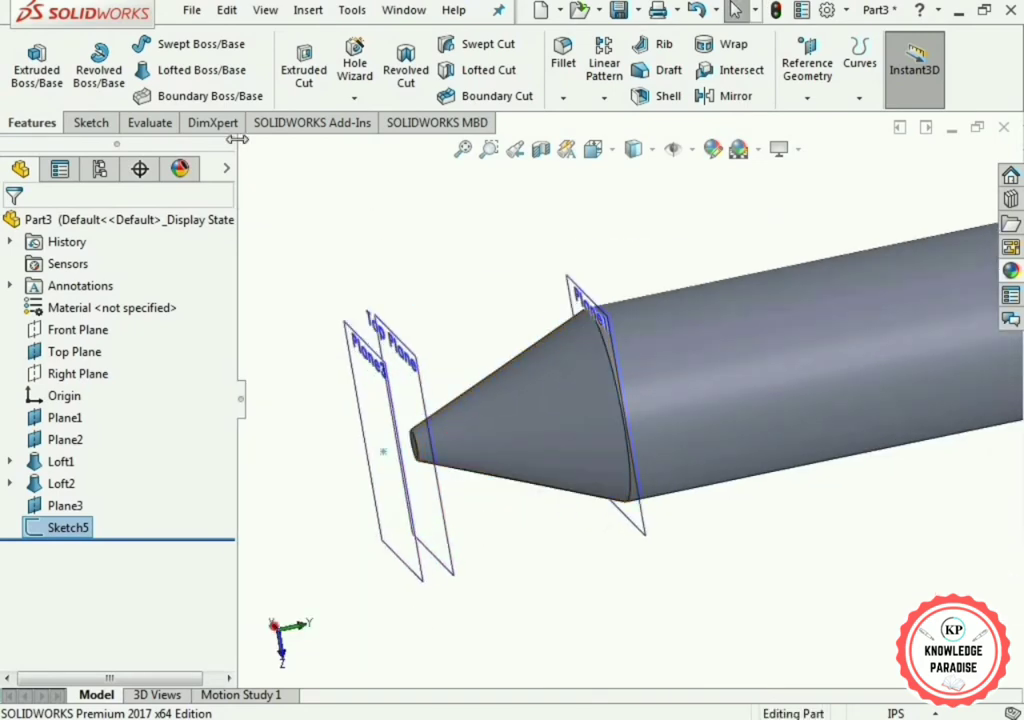
- Loft a sharp point between the Plane3 sketch point and the circular edge at the tapered tip's small end
{"action": "left_click", "coordinate": [196, 70]}
{"action": "scroll", "coordinate": [440, 490], "scroll_direction": "up", "scroll_amount": 5}
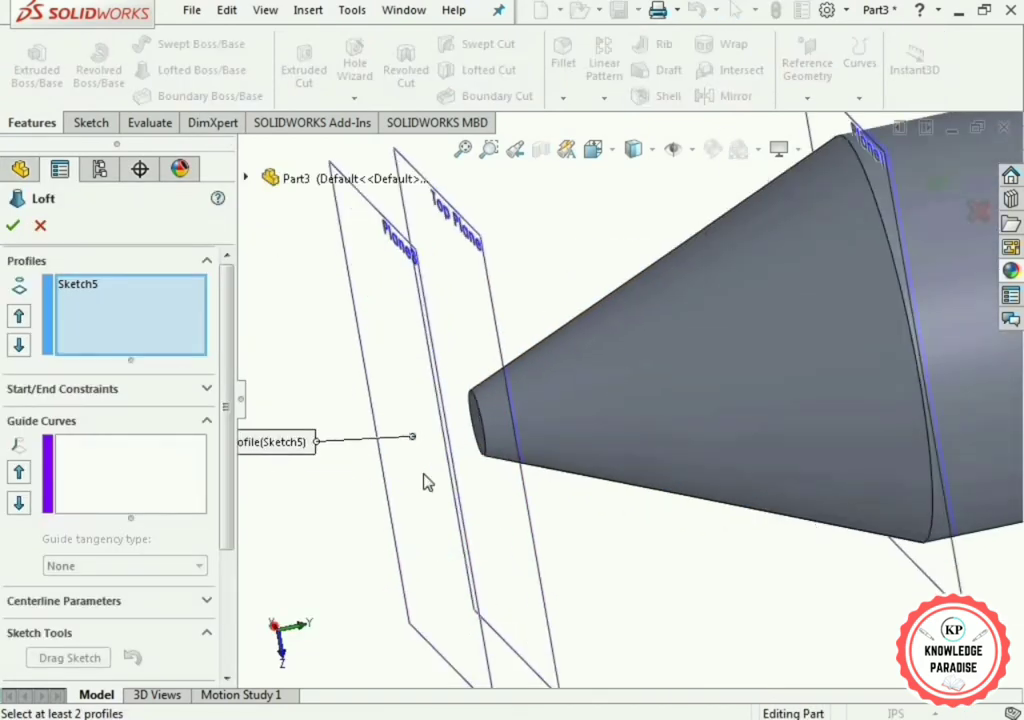
{"action": "mouse_move", "coordinate": [548, 488]}
{"action": "middle_mouse_down"}
{"action": "mouse_move", "coordinate": [503, 462]}
{"action": "mouse_move", "coordinate": [393, 505]}
{"action": "middle_mouse_up"}
{"action": "left_click", "coordinate": [488, 448]}
{"action": "left_click", "coordinate": [458, 460]}
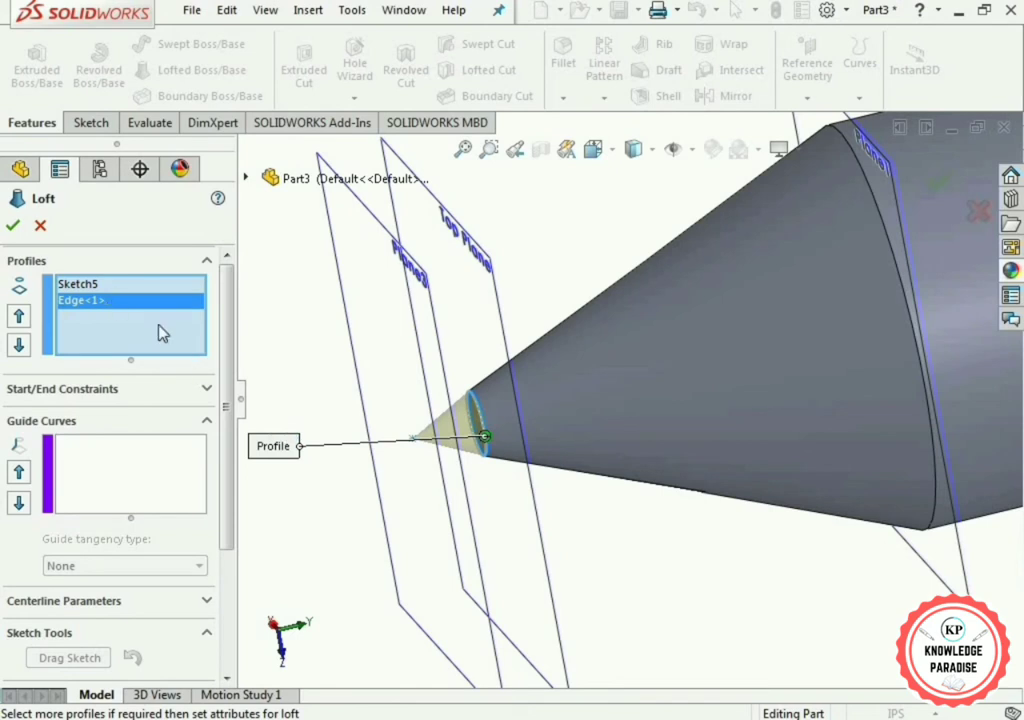
{"action": "left_click", "coordinate": [13, 226]}
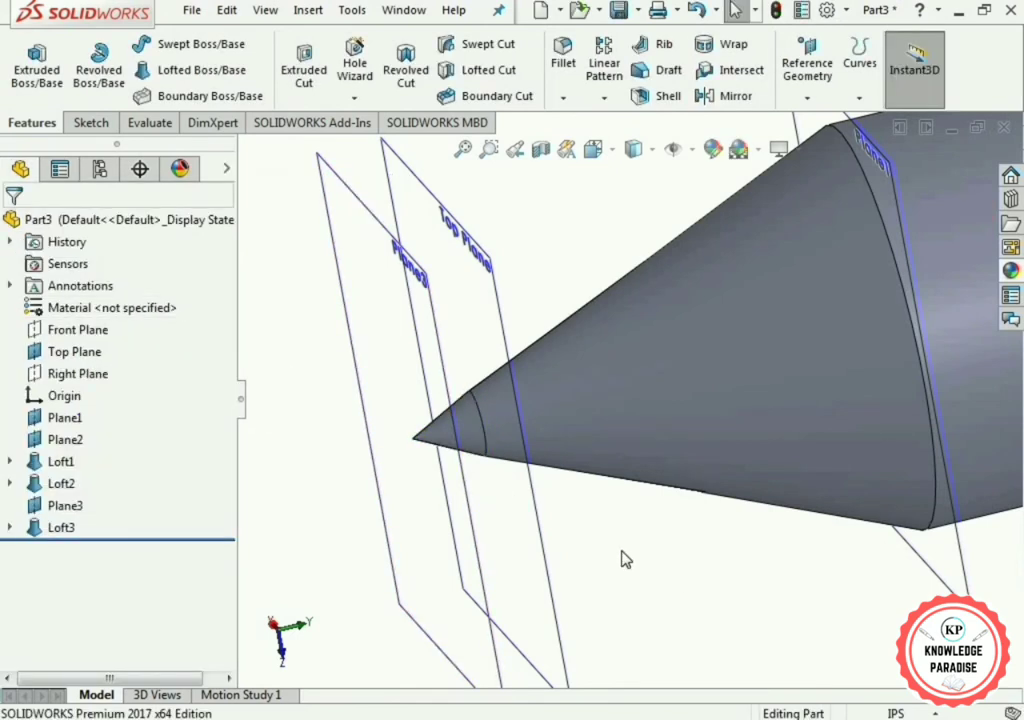
- Hide Plane3, the Top Plane, Plane1 and Plane2 in the model view
{"action": "scroll", "coordinate": [620, 548], "scroll_direction": "up", "scroll_amount": 3}
{"action": "middle_click_drag", "start_coordinate": [643, 516], "coordinate": [548, 366]}
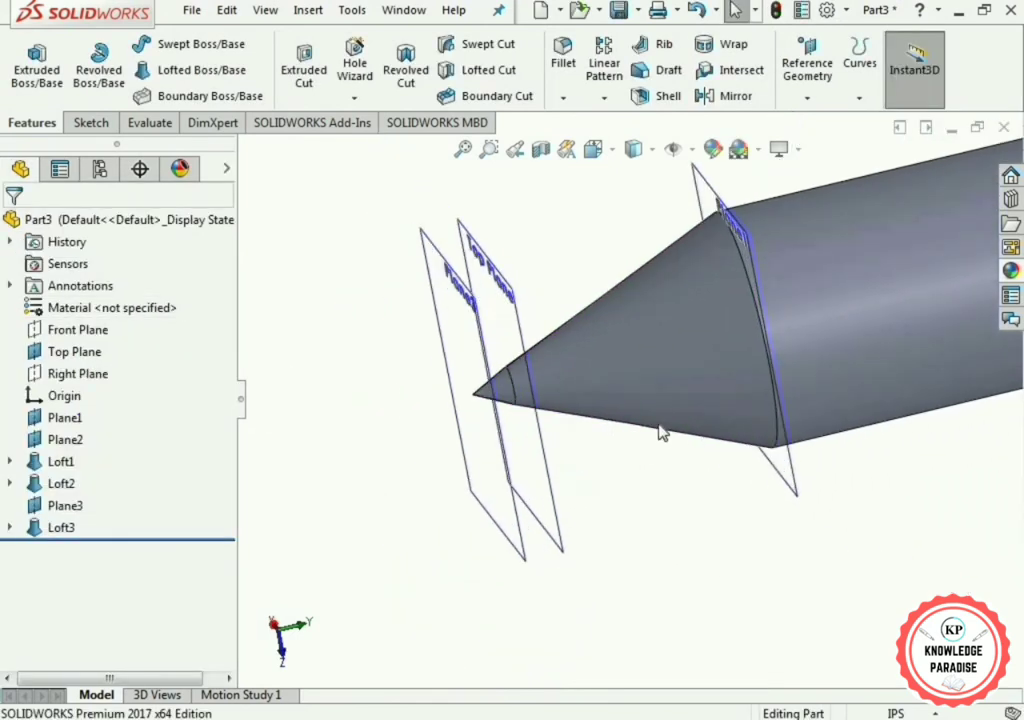
{"action": "right_click", "coordinate": [448, 275]}
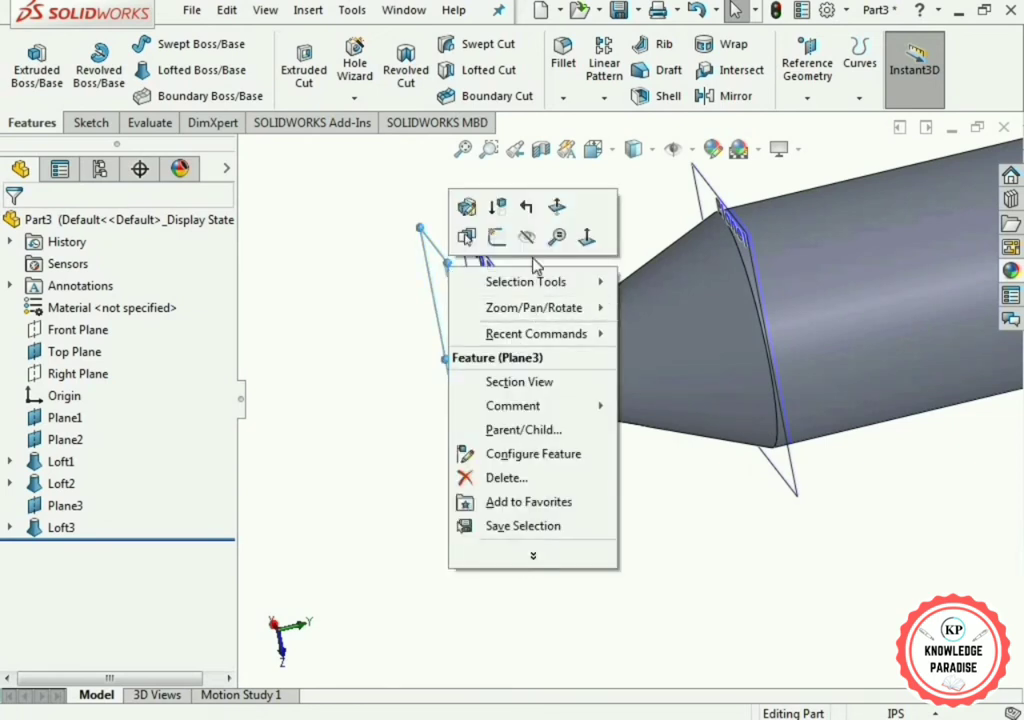
{"action": "left_click", "coordinate": [528, 234]}
{"action": "right_click", "coordinate": [512, 290]}
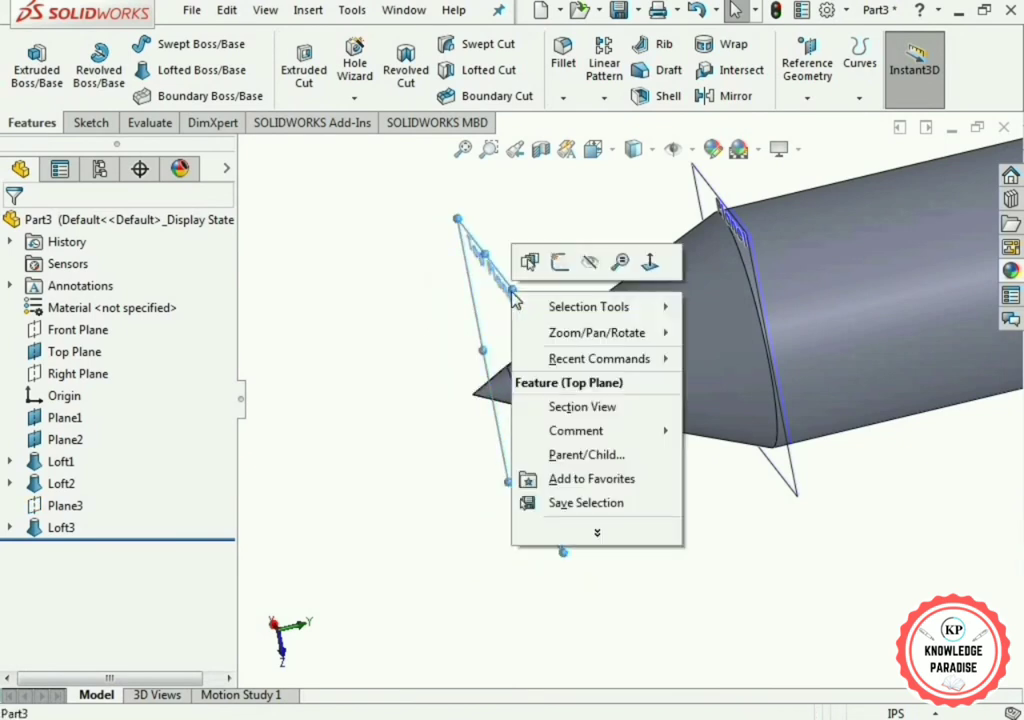
{"action": "left_click", "coordinate": [590, 262]}
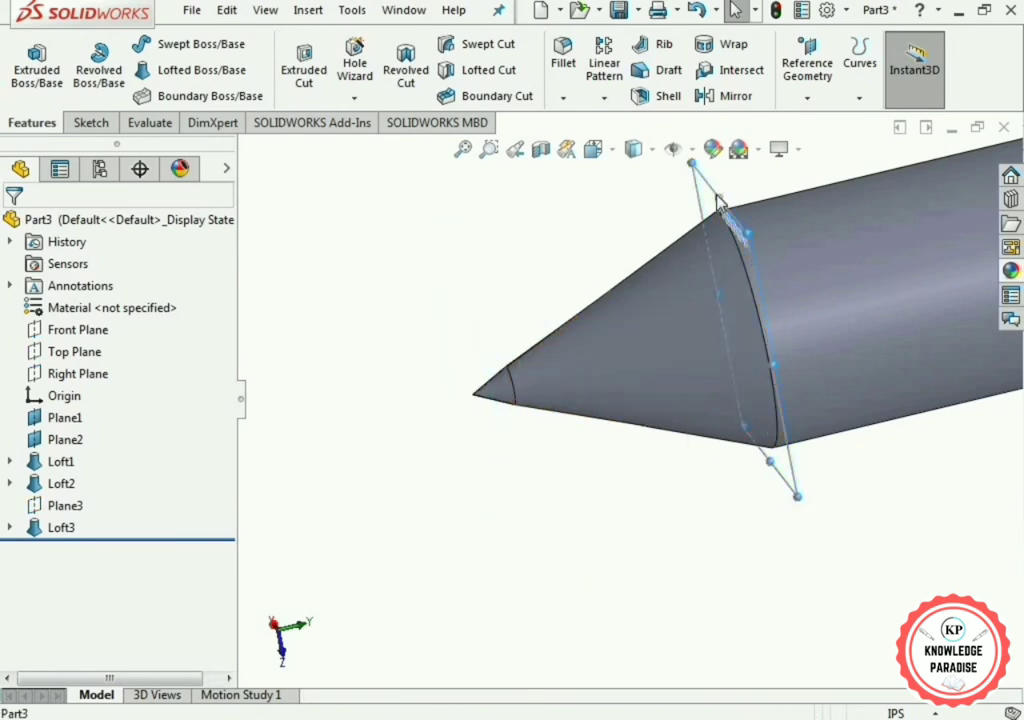
{"action": "right_click", "coordinate": [724, 216]}
{"action": "left_click", "coordinate": [801, 190]}
{"action": "scroll", "coordinate": [910, 453], "scroll_direction": "up", "scroll_amount": 10}
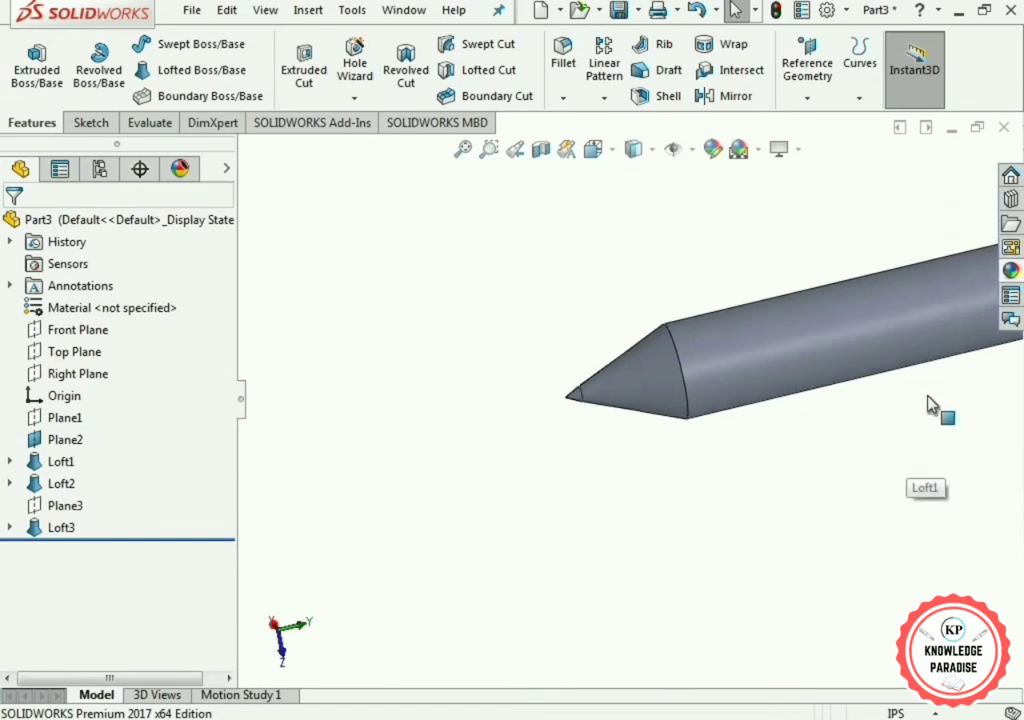
{"action": "scroll", "coordinate": [880, 346], "scroll_direction": "down", "scroll_amount": 5}
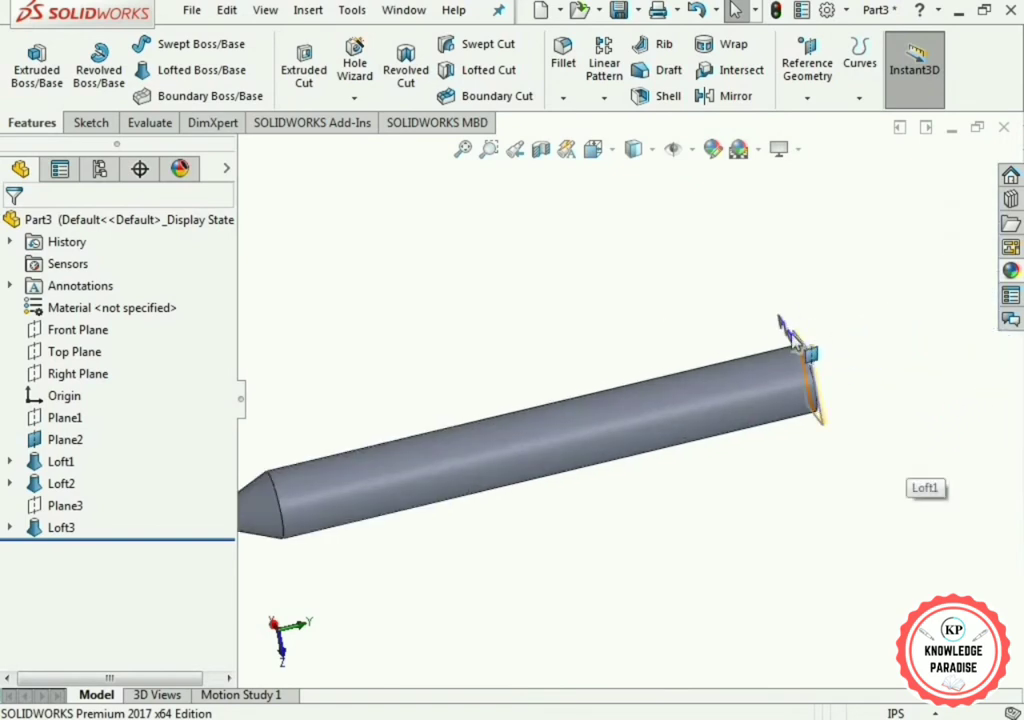
{"action": "right_click", "coordinate": [790, 335]}
{"action": "left_click", "coordinate": [866, 301]}
- Apply the Red appearance from the Solid category to the cylindrical face of the pencil body
{"action": "middle_click_drag", "start_coordinate": [832, 402], "coordinate": [875, 350]}
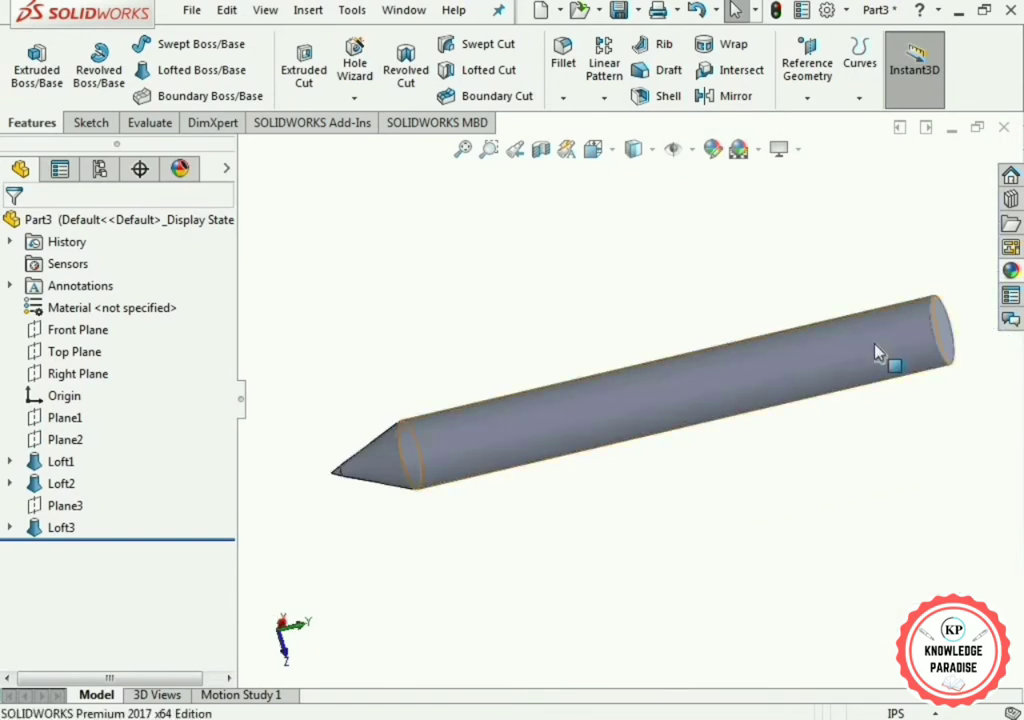
{"action": "middle_click_drag", "start_coordinate": [704, 587], "coordinate": [667, 430]}
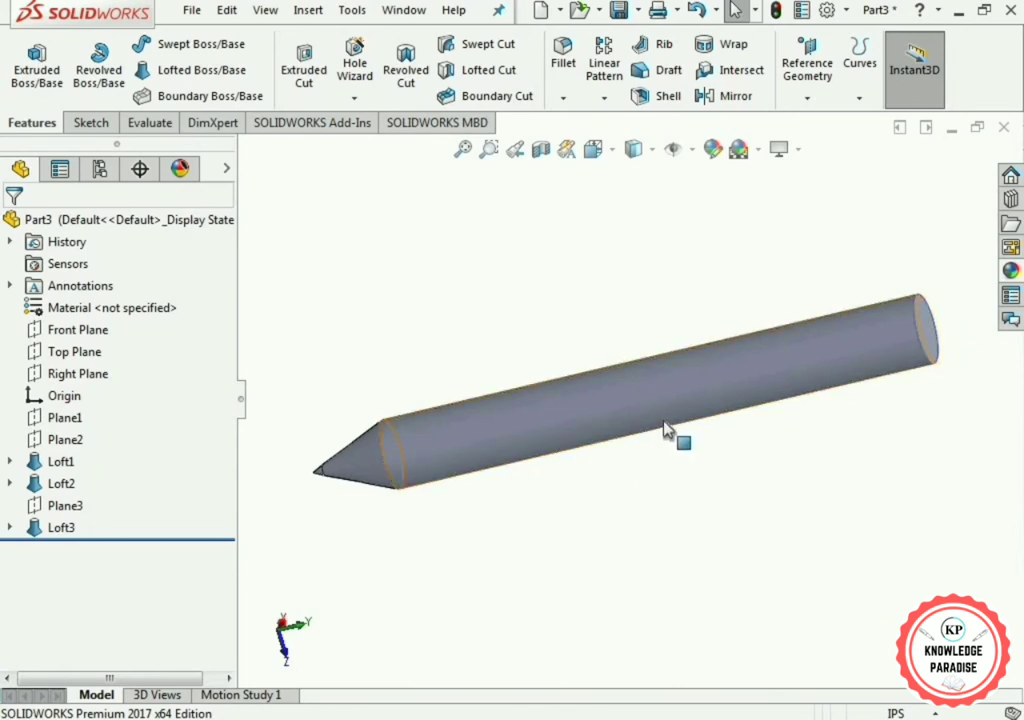
{"action": "left_click", "coordinate": [667, 430]}
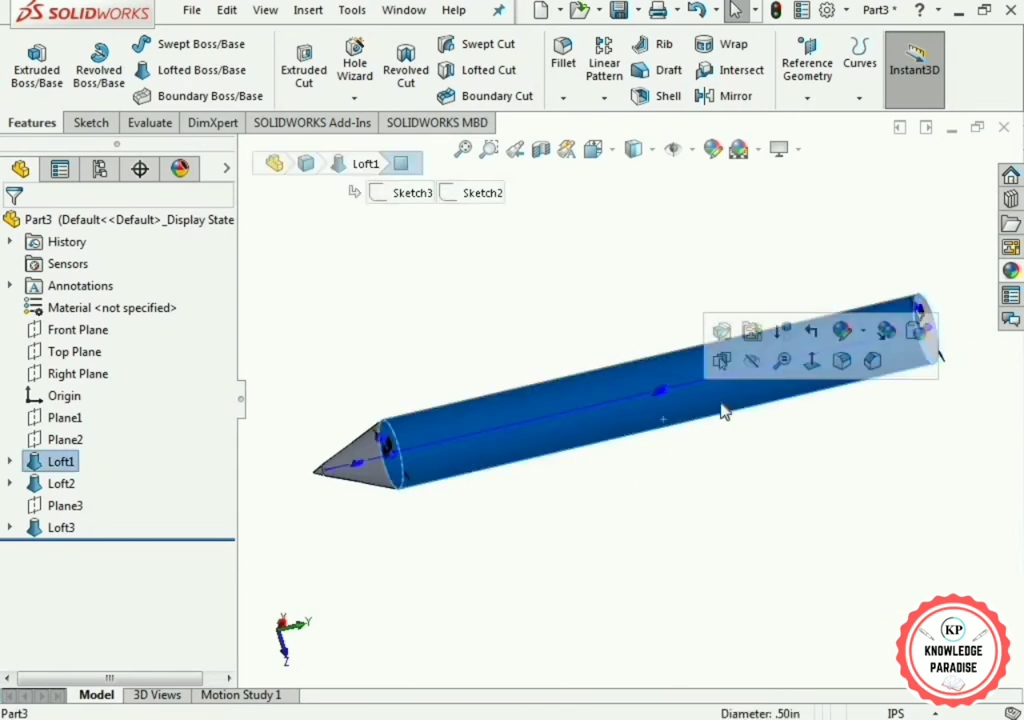
{"action": "left_click", "coordinate": [864, 331]}
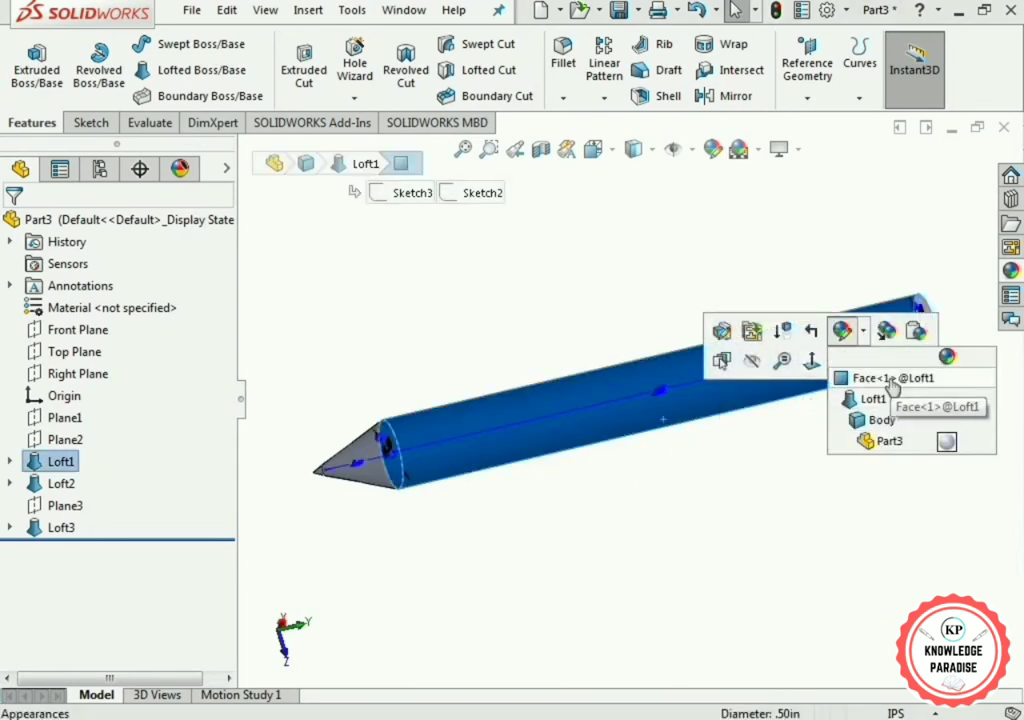
{"action": "left_click", "coordinate": [890, 380]}
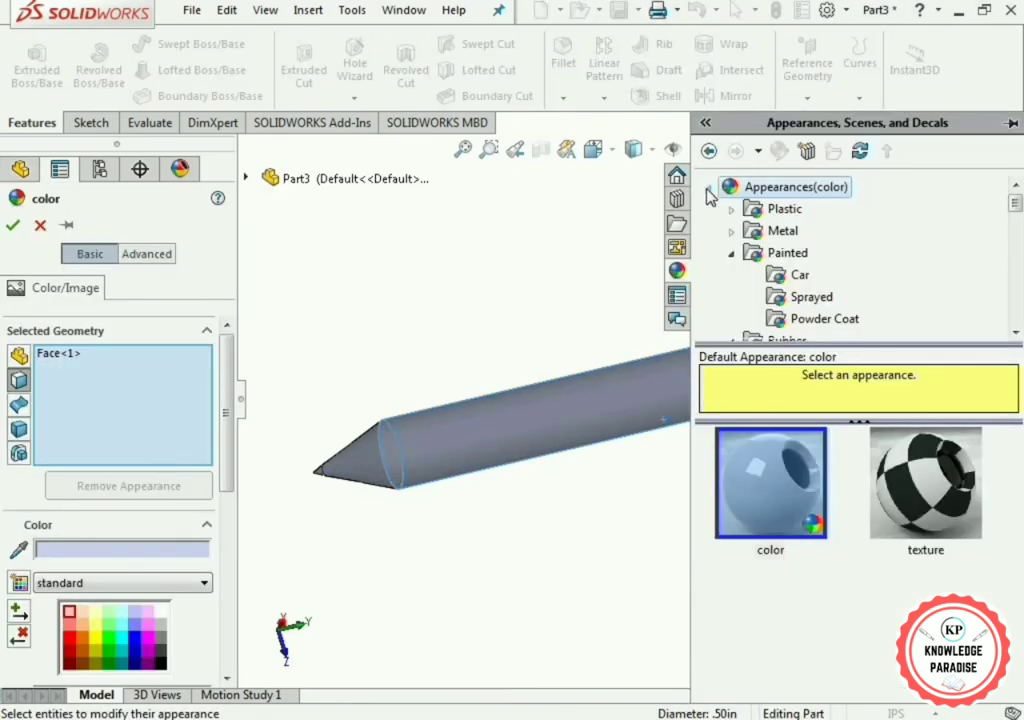
{"action": "left_click", "coordinate": [708, 189]}
{"action": "scroll", "coordinate": [860, 252], "scroll_direction": "down", "scroll_amount": 3}
{"action": "left_click", "coordinate": [780, 253]}
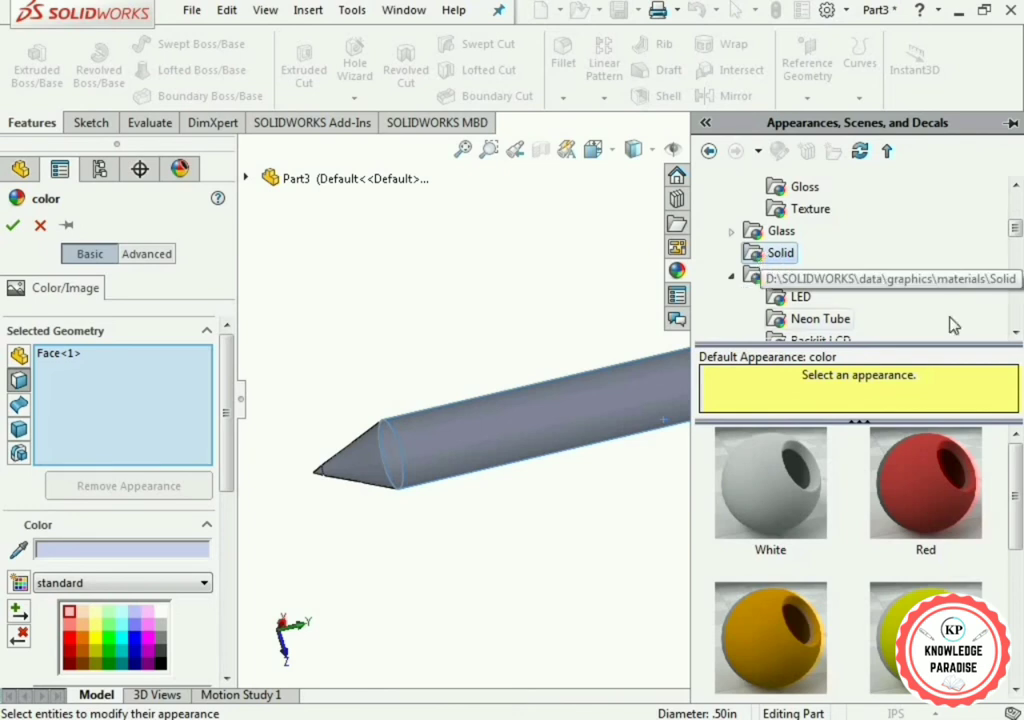
{"action": "left_click_drag", "start_coordinate": [1019, 494], "coordinate": [1020, 497]}
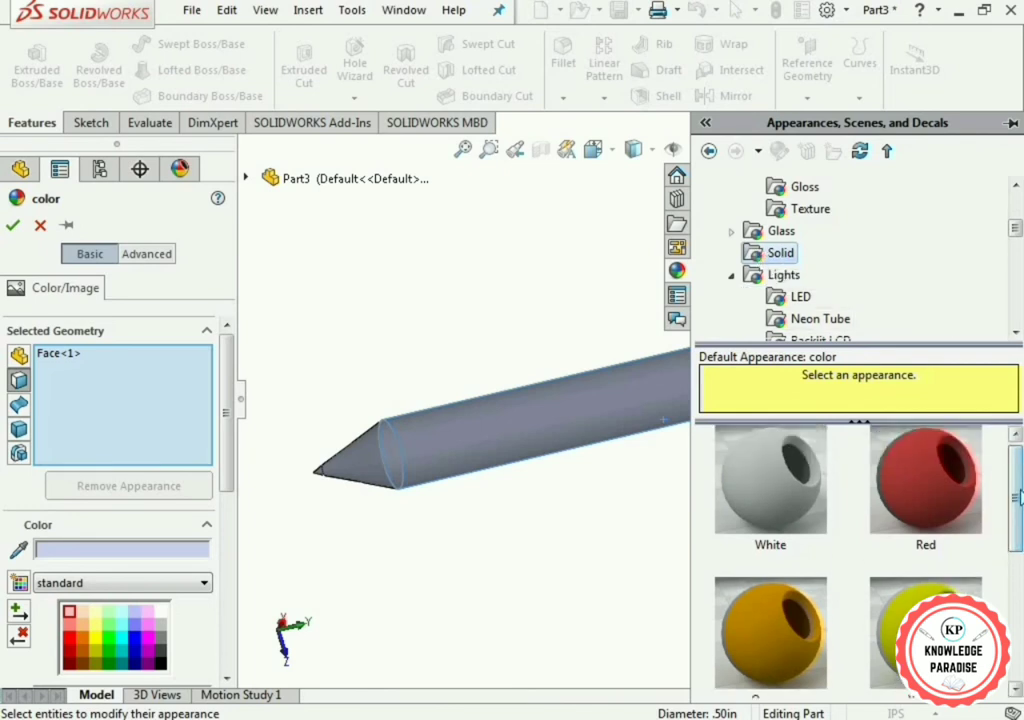
{"action": "left_click", "coordinate": [925, 502]}
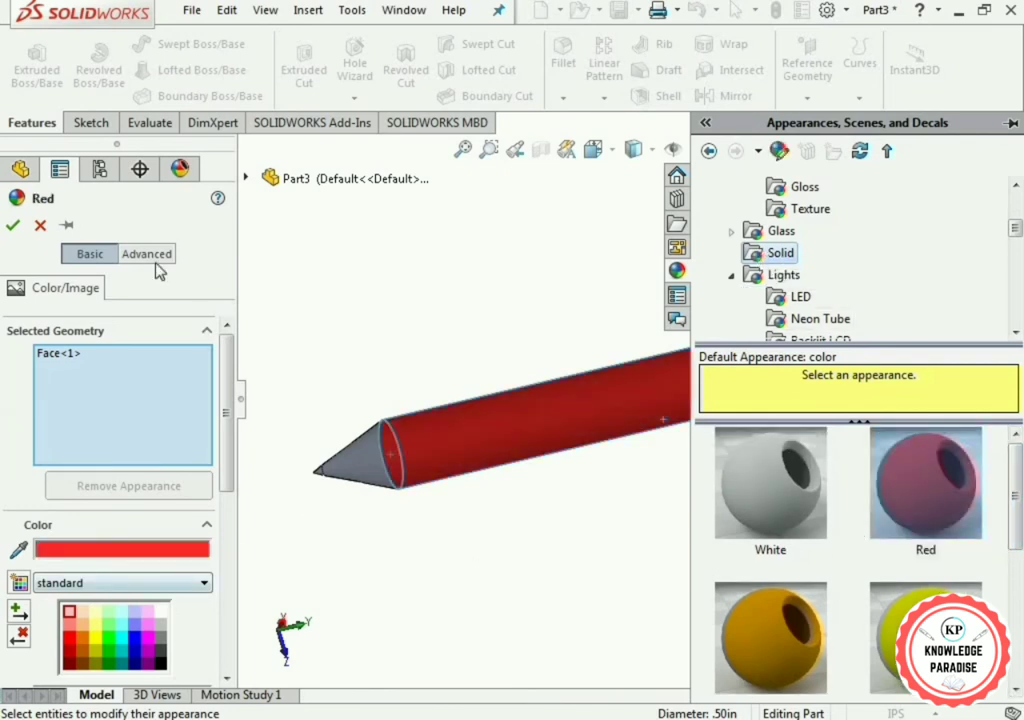
{"action": "left_click", "coordinate": [12, 224]}
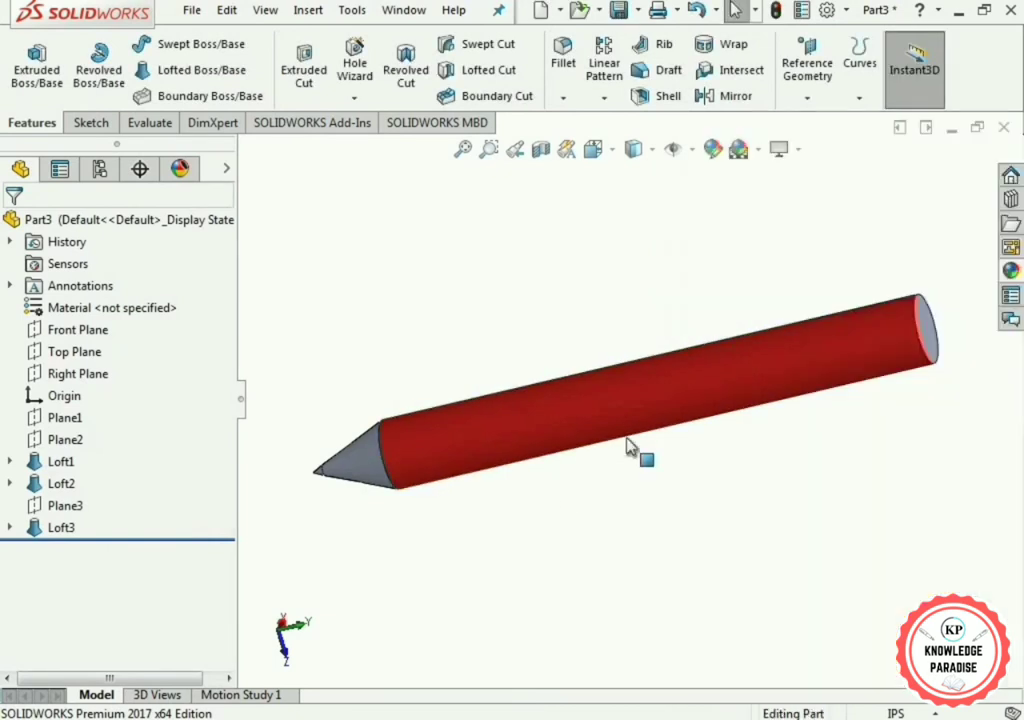
- Apply the Red appearance from the Solid category to the flat circular face at the blunt end of the pencil body
{"action": "mouse_move", "coordinate": [628, 447]}
{"action": "middle_mouse_down"}
{"action": "mouse_move", "coordinate": [823, 469]}
{"action": "mouse_move", "coordinate": [828, 354]}
{"action": "middle_mouse_up"}
{"action": "left_click", "coordinate": [842, 328]}
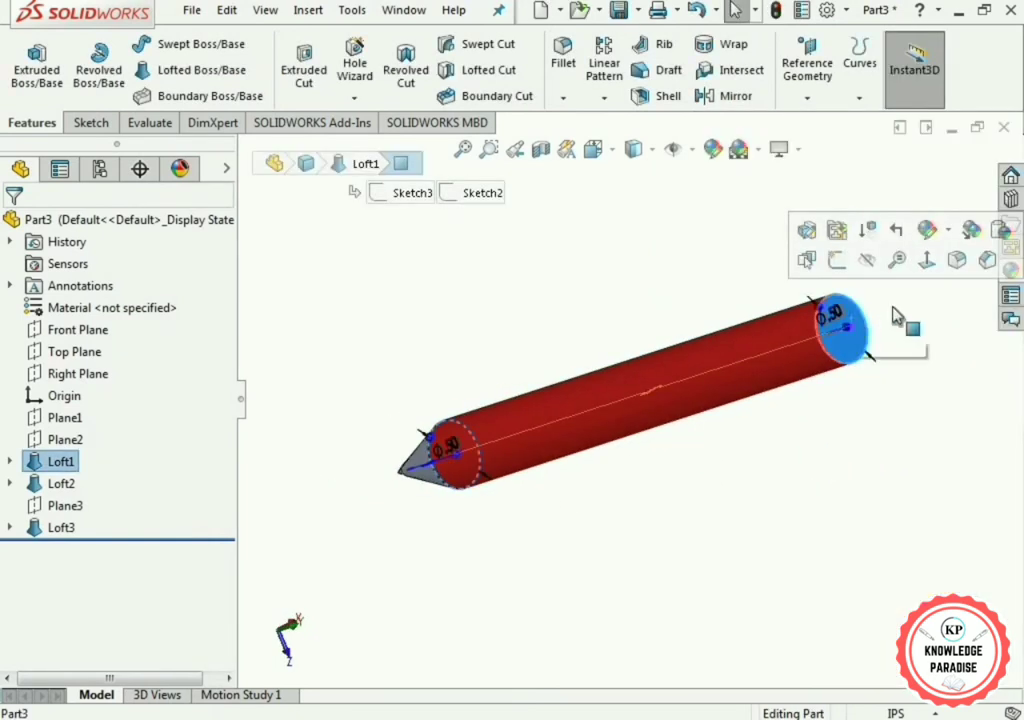
{"action": "left_click", "coordinate": [927, 229]}
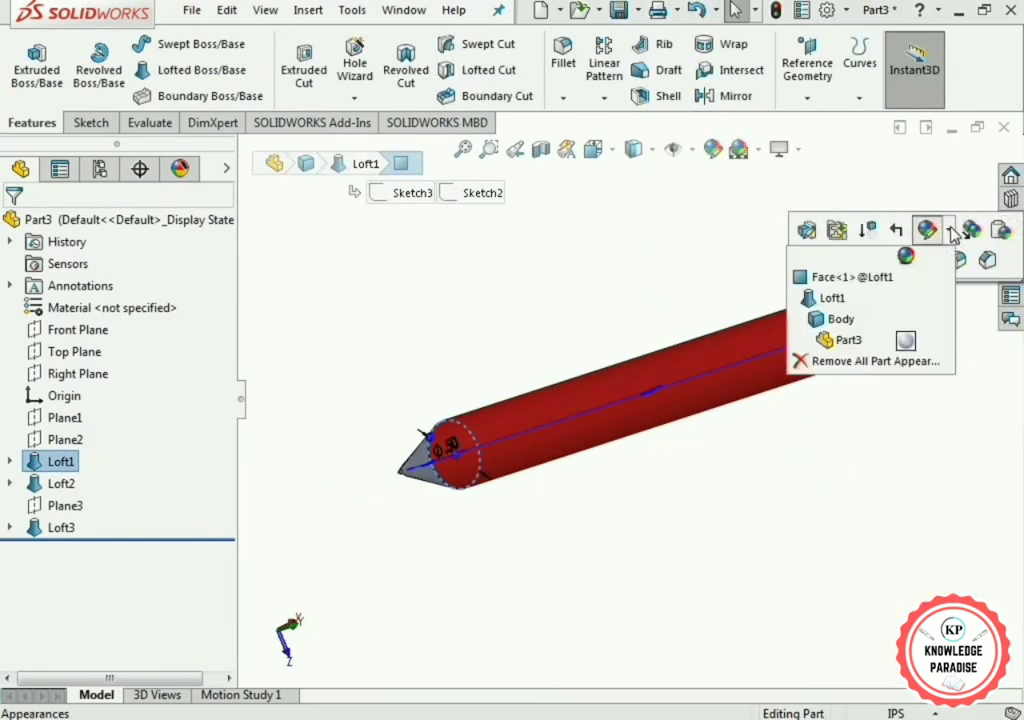
{"action": "left_click", "coordinate": [840, 277]}
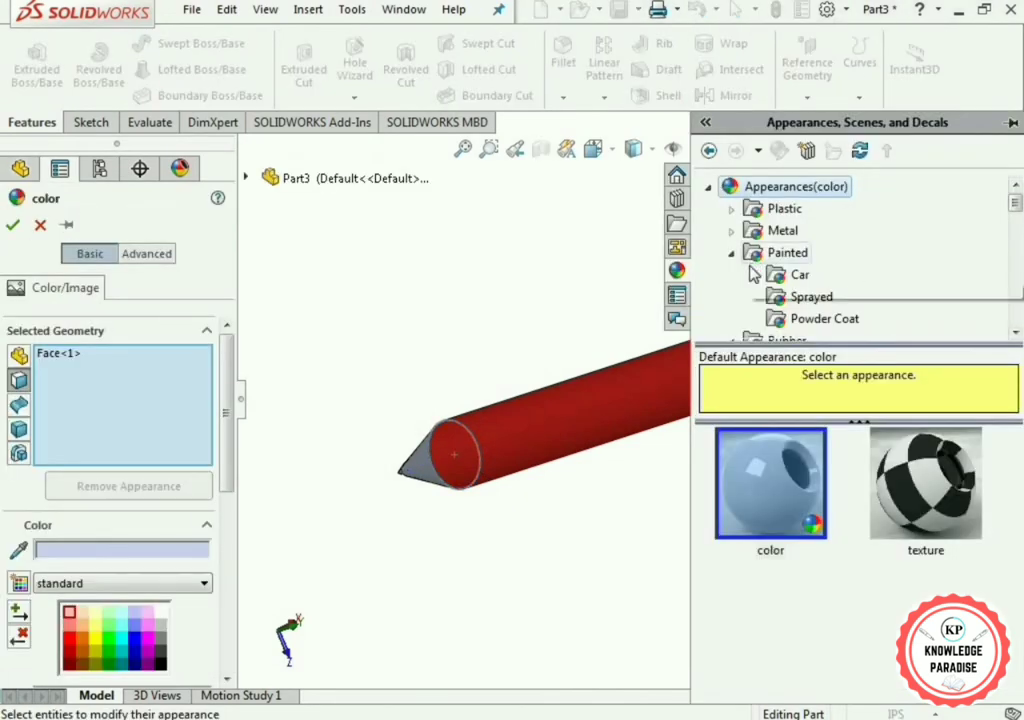
{"action": "scroll", "coordinate": [780, 277], "scroll_direction": "down", "scroll_amount": 2}
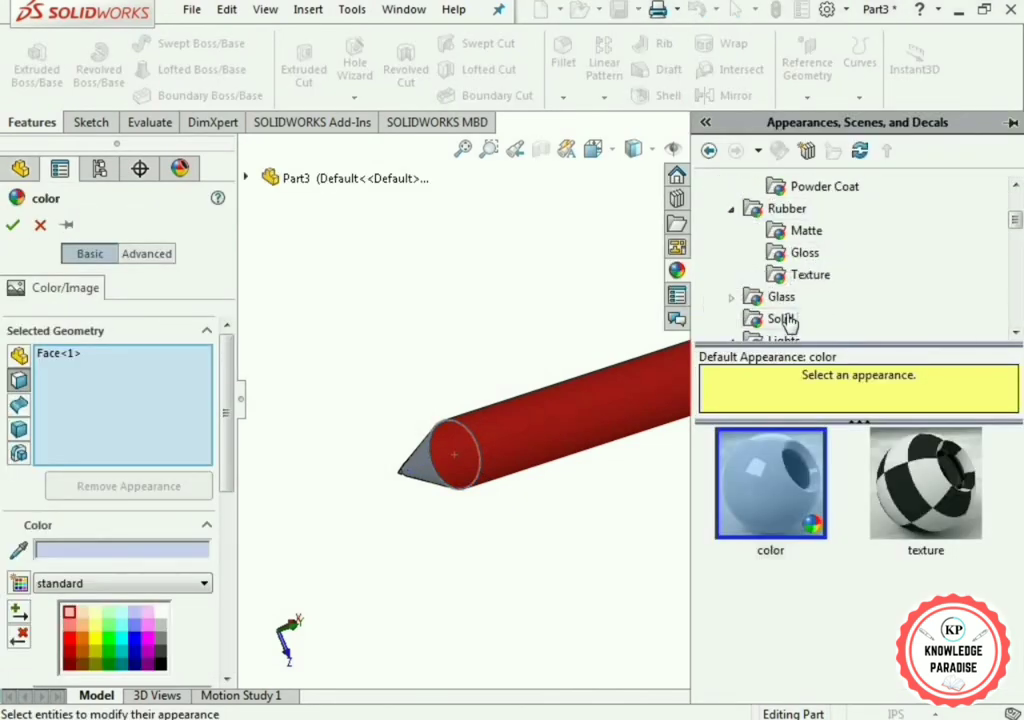
{"action": "left_click", "coordinate": [782, 319]}
{"action": "left_click", "coordinate": [975, 511]}
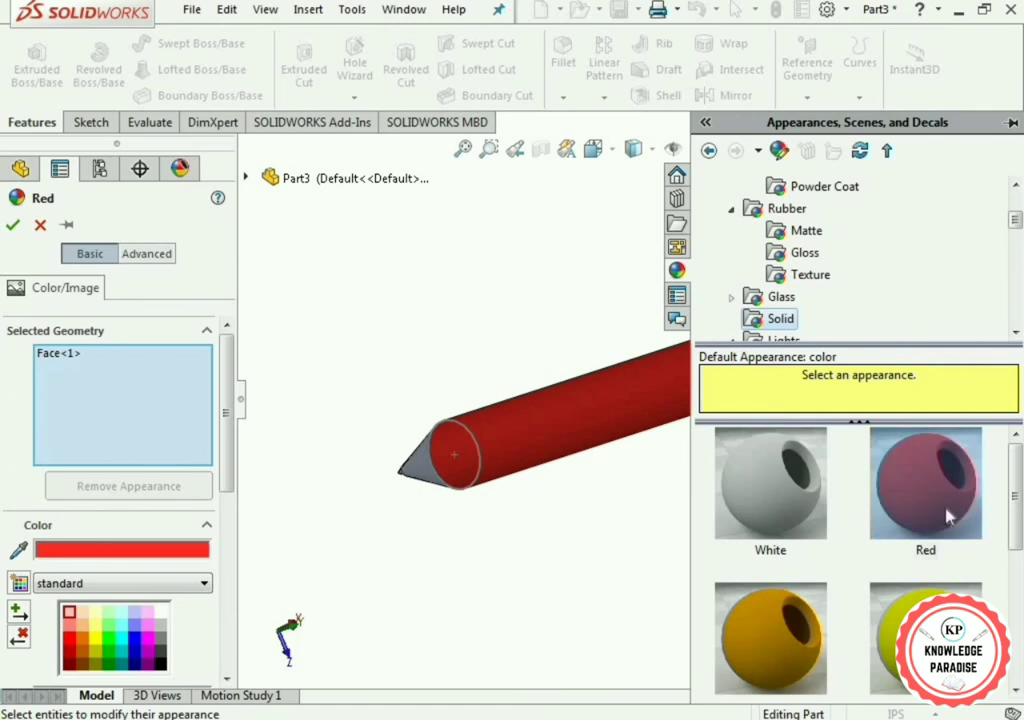
{"action": "left_click", "coordinate": [14, 226]}
- Apply the Red appearance from the Solid category to the face of the small sharp point
{"action": "scroll", "coordinate": [482, 542], "scroll_direction": "down", "scroll_amount": 4}
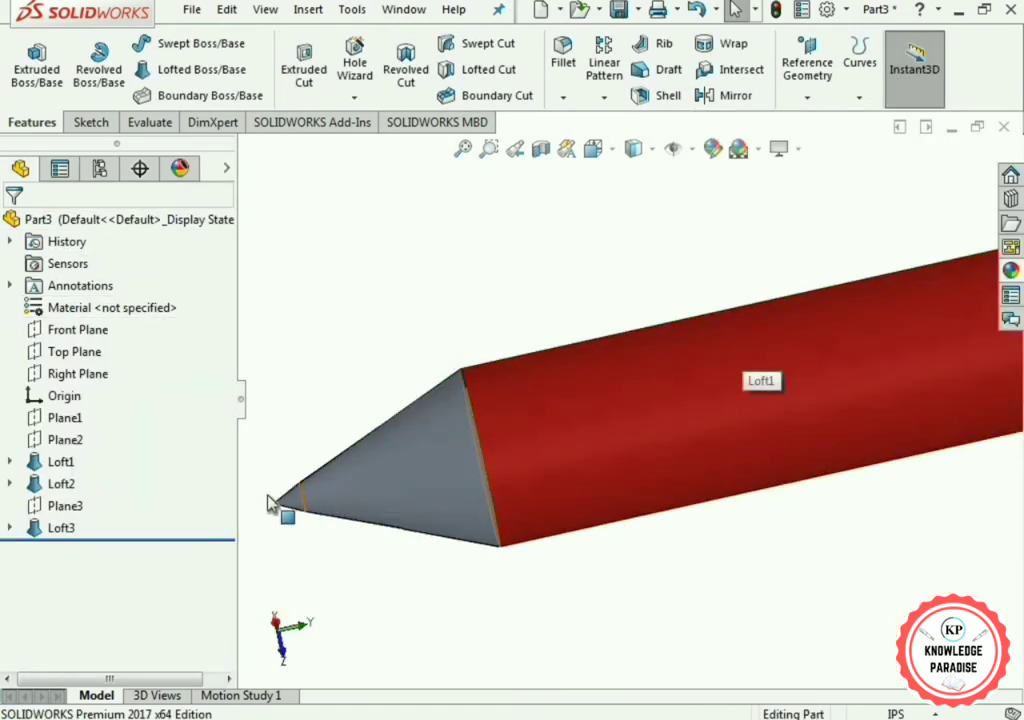
{"action": "left_click", "coordinate": [290, 503]}
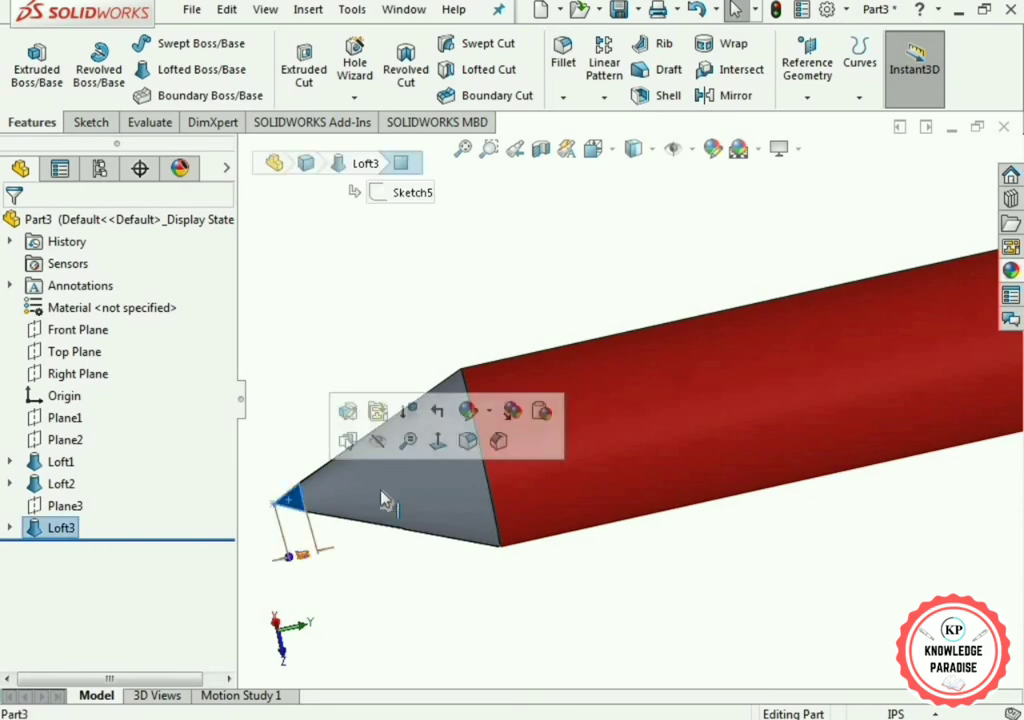
{"action": "left_click", "coordinate": [489, 410]}
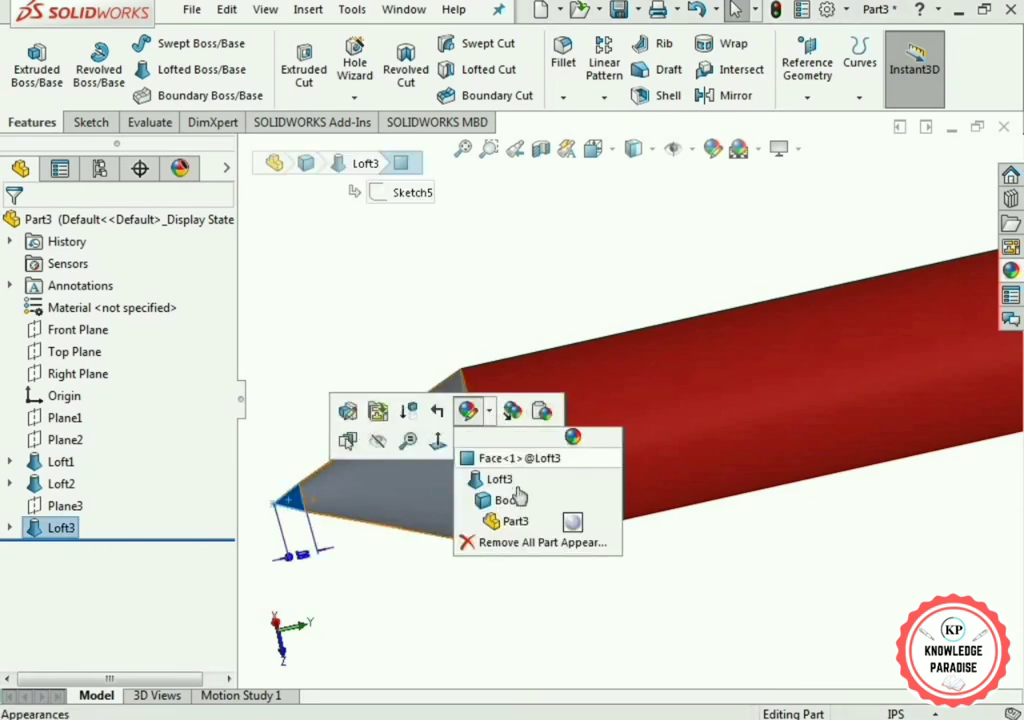
{"action": "left_click", "coordinate": [521, 460]}
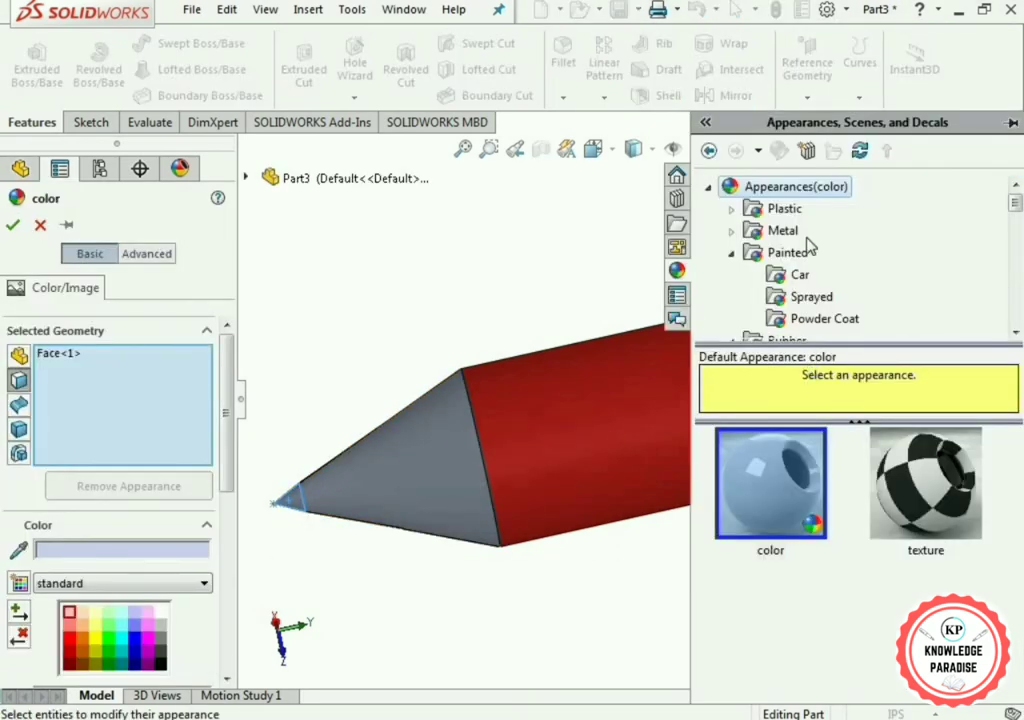
{"action": "scroll", "coordinate": [795, 290], "scroll_direction": "down", "scroll_amount": 2}
{"action": "left_click", "coordinate": [780, 318]}
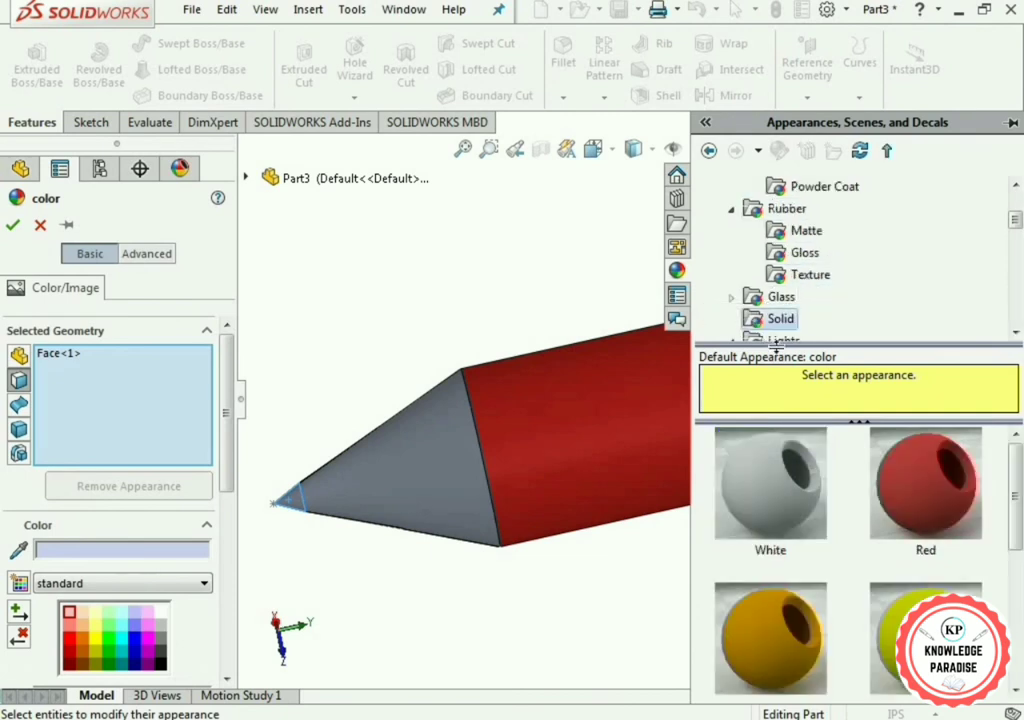
{"action": "left_click", "coordinate": [933, 517]}
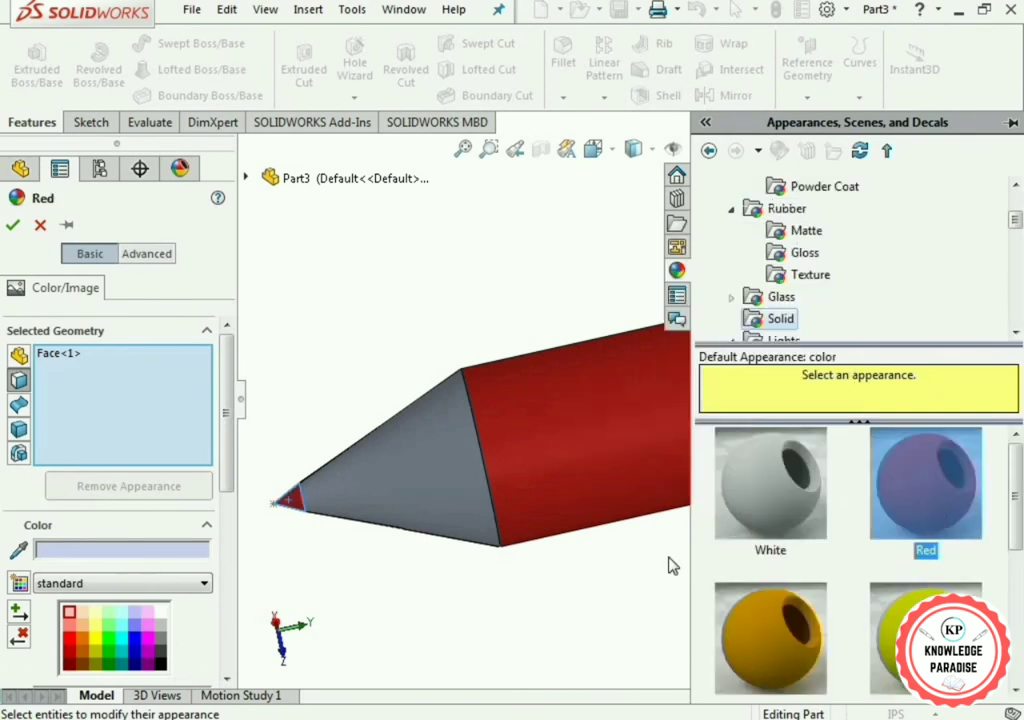
{"action": "left_click", "coordinate": [13, 225]}
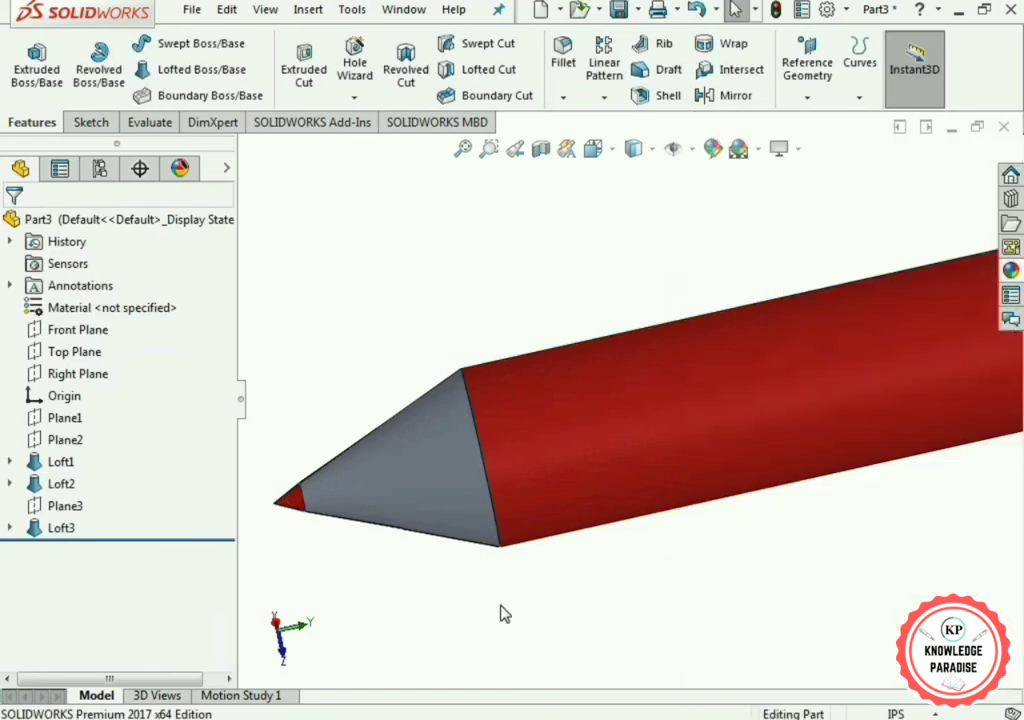
- Apply the polished maple 2d appearance from the Organic Wood category to the tapered face between the body and the point
{"action": "left_click", "coordinate": [389, 509]}
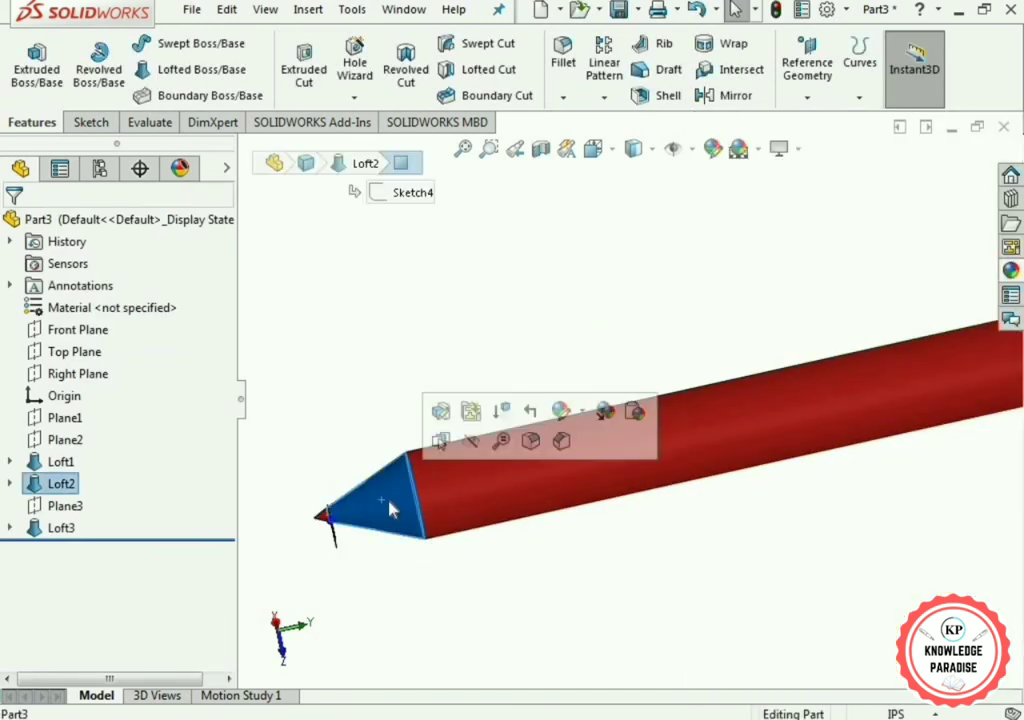
{"action": "left_click", "coordinate": [578, 411]}
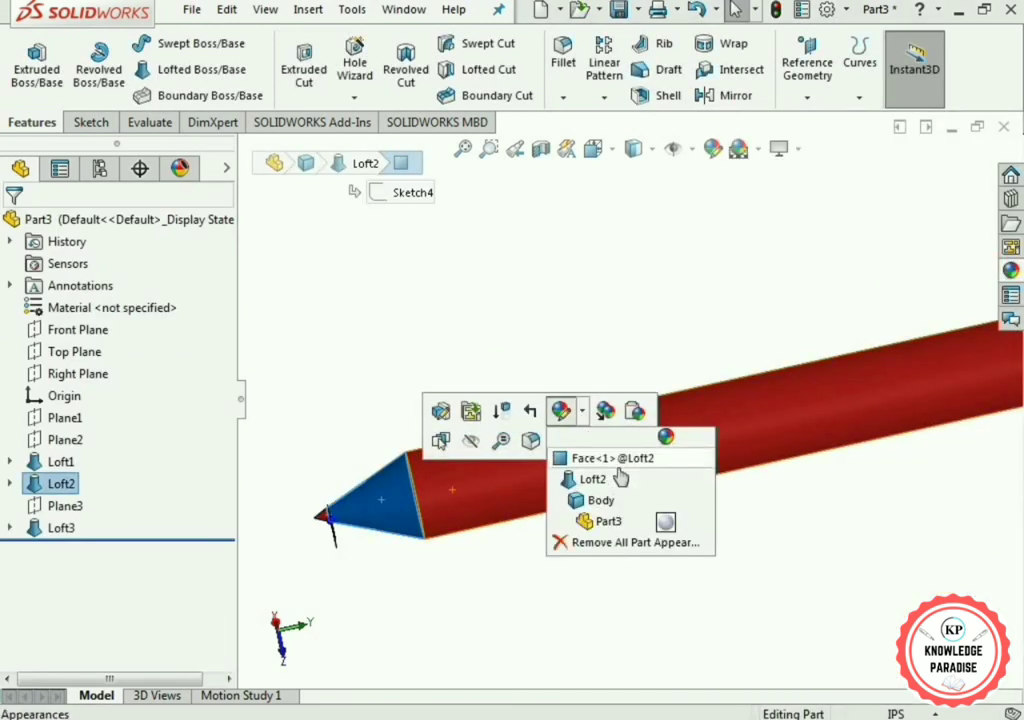
{"action": "left_click", "coordinate": [590, 479]}
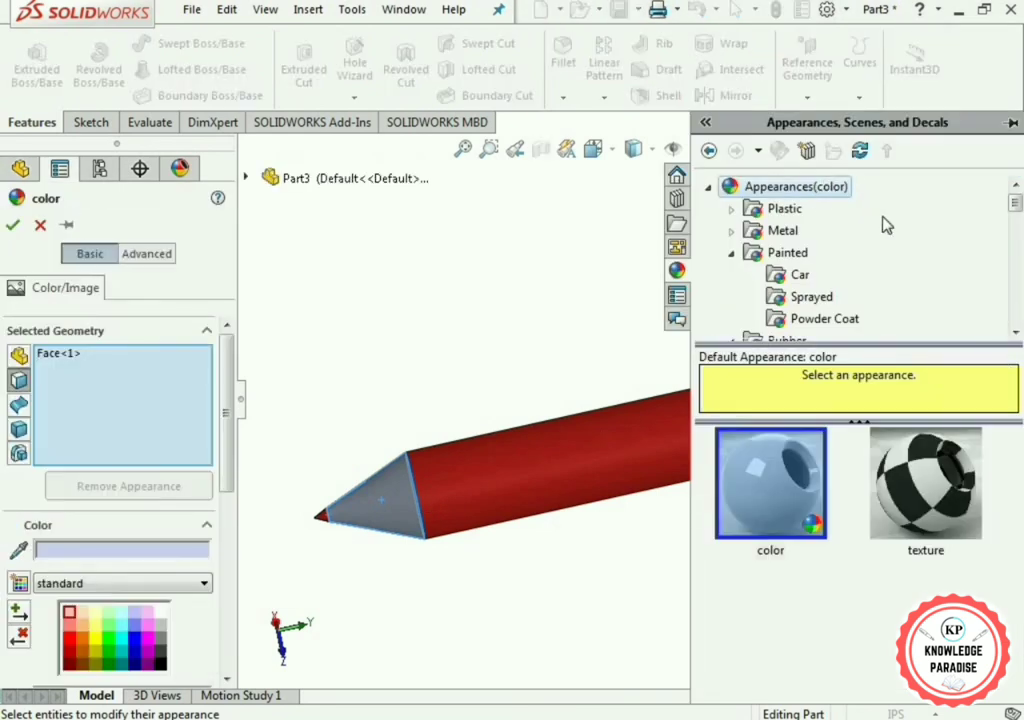
{"action": "scroll", "coordinate": [858, 255], "scroll_direction": "down", "scroll_amount": 4}
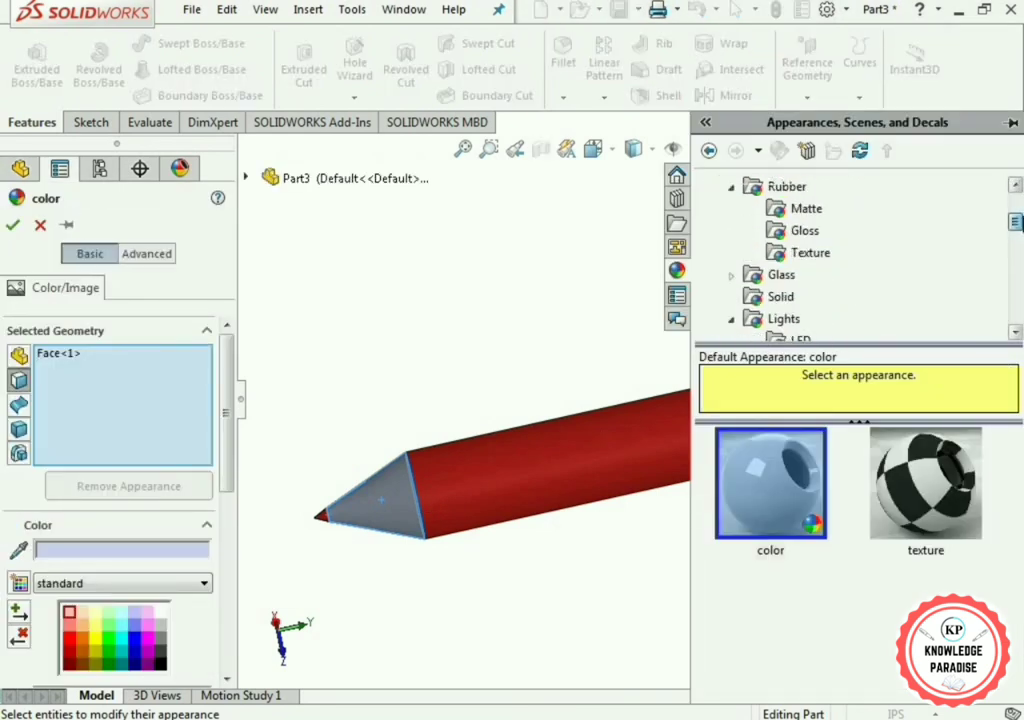
{"action": "left_click_drag", "start_coordinate": [1020, 236], "coordinate": [1018, 253]}
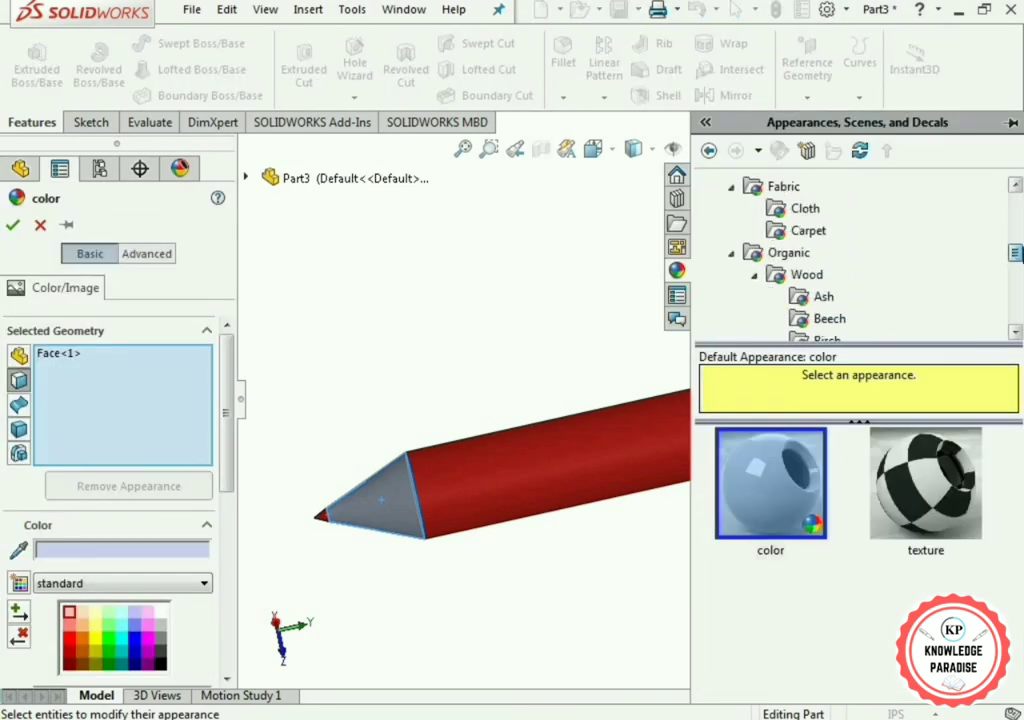
{"action": "left_click", "coordinate": [732, 254]}
{"action": "left_click", "coordinate": [732, 253]}
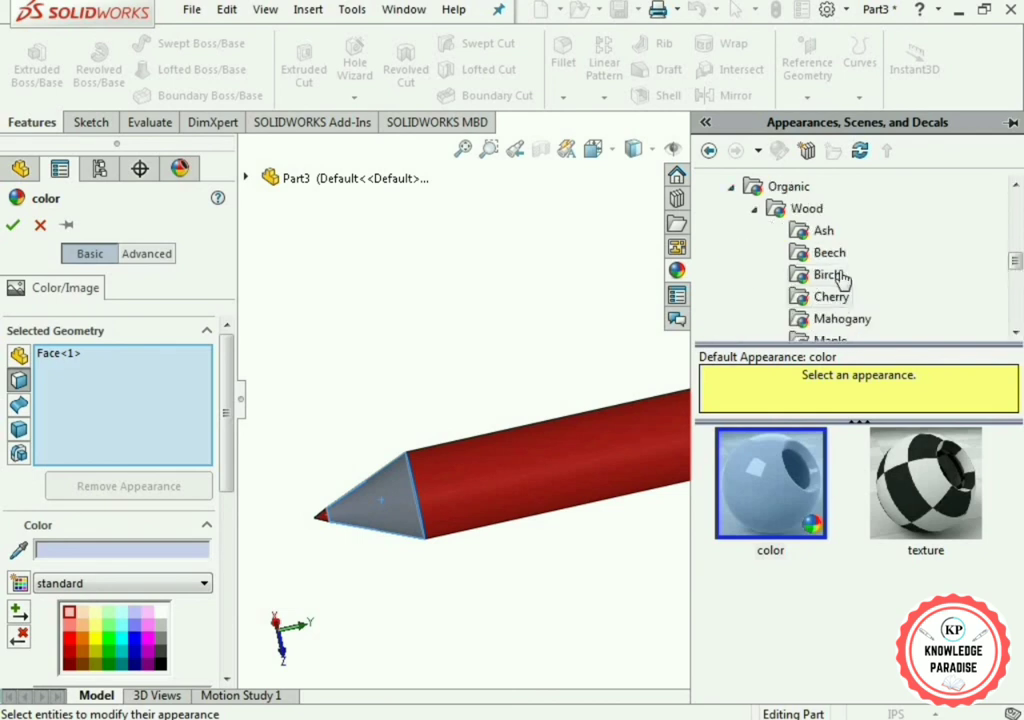
{"action": "left_click", "coordinate": [770, 210]}
{"action": "scroll", "coordinate": [780, 480], "scroll_direction": "down", "scroll_amount": 3}
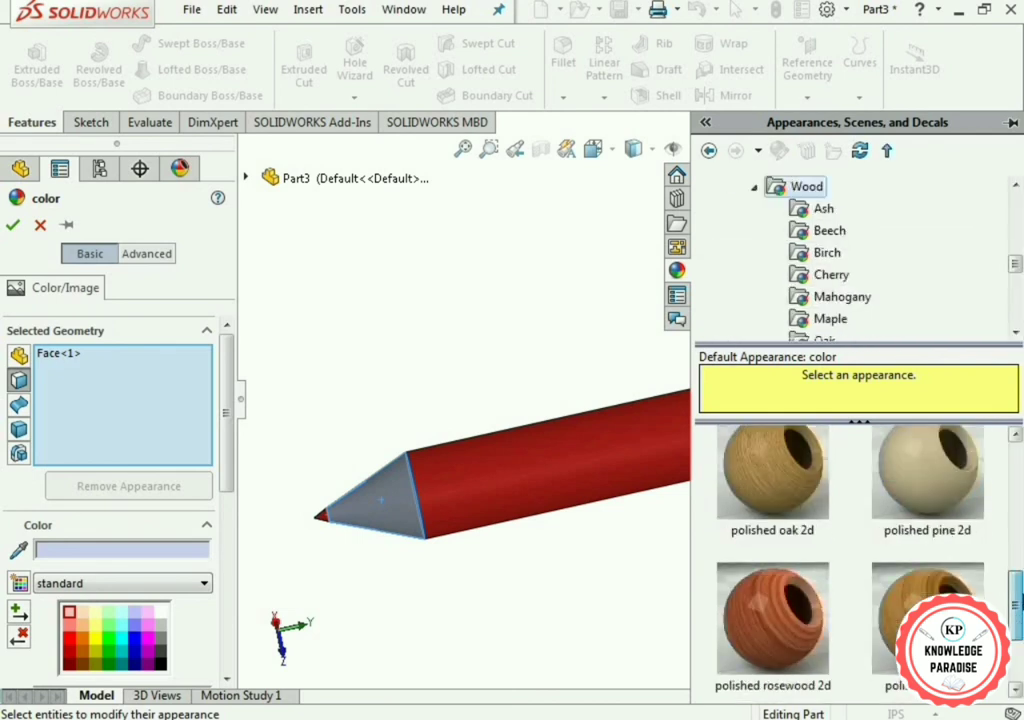
{"action": "scroll", "coordinate": [790, 495], "scroll_direction": "up", "scroll_amount": 2}
{"action": "left_click", "coordinate": [776, 485]}
{"action": "left_click", "coordinate": [928, 530]}
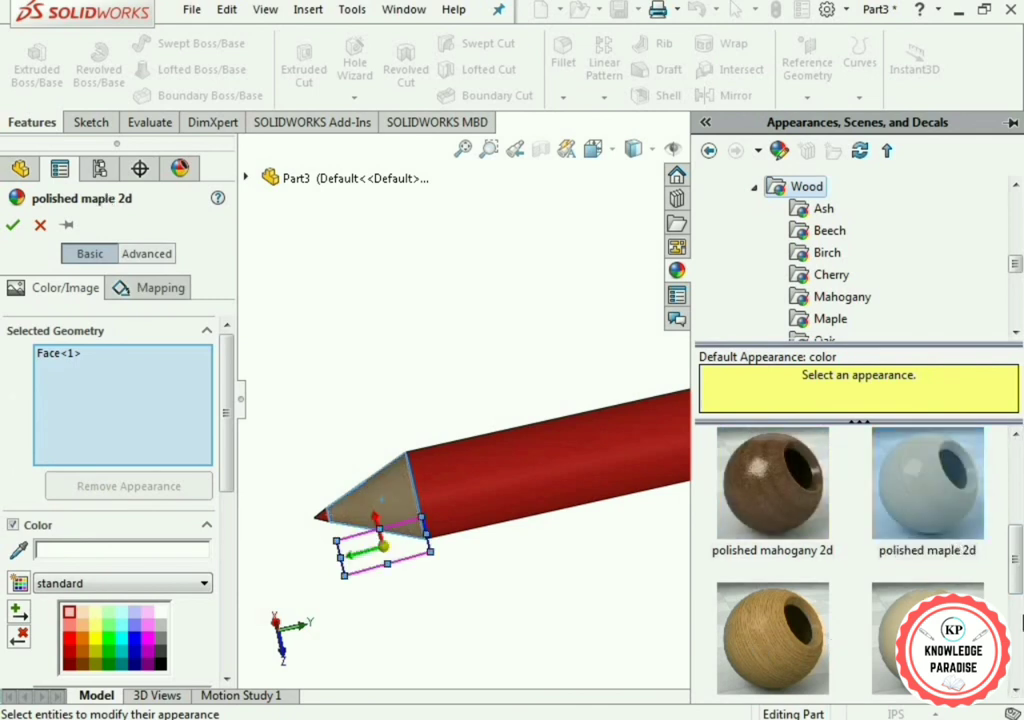
{"action": "left_click", "coordinate": [12, 225]}
{"action": "left_click", "coordinate": [606, 563]}
{"action": "scroll", "coordinate": [612, 561], "scroll_direction": "up", "scroll_amount": 3}
{"action": "scroll", "coordinate": [690, 393], "scroll_direction": "up", "scroll_amount": 1}
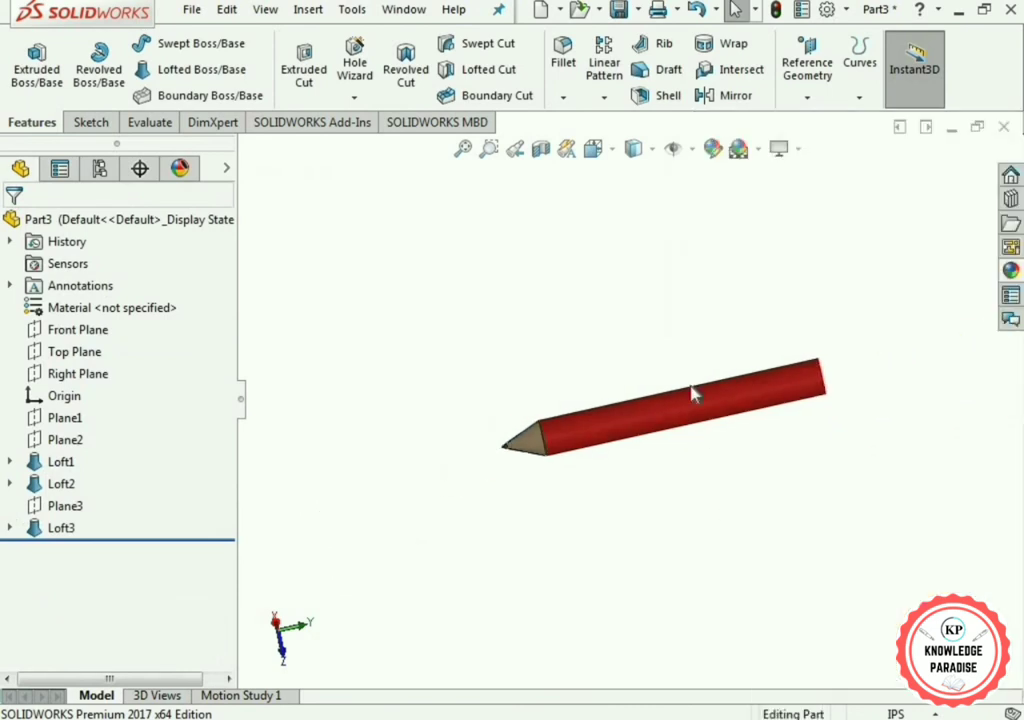
{"action": "scroll", "coordinate": [690, 390], "scroll_direction": "down", "scroll_amount": 4}
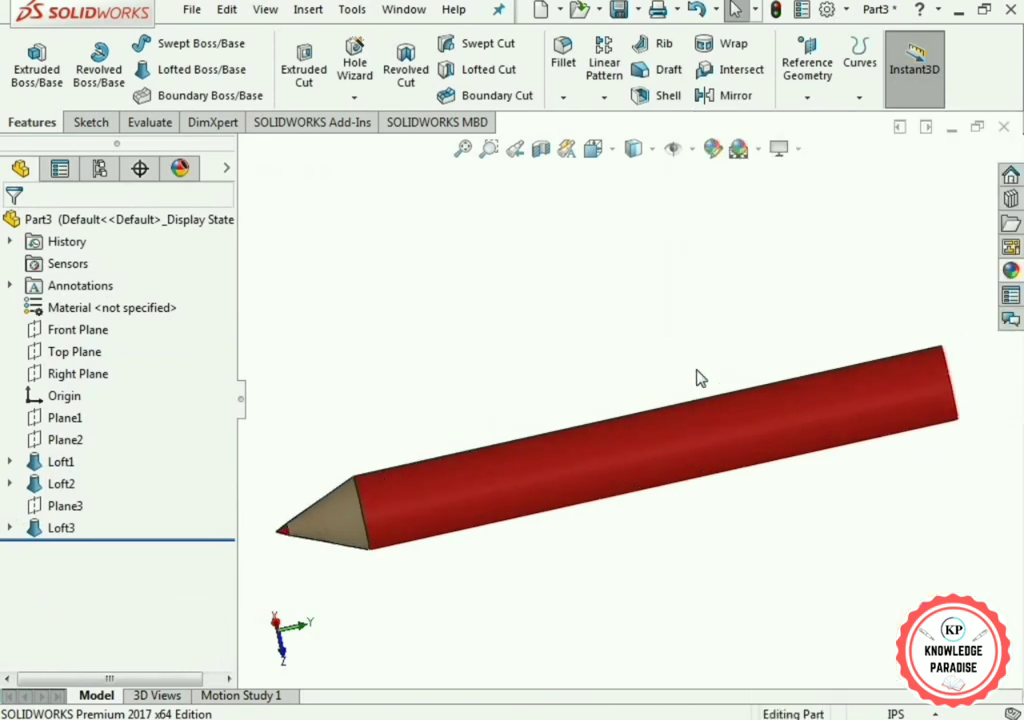